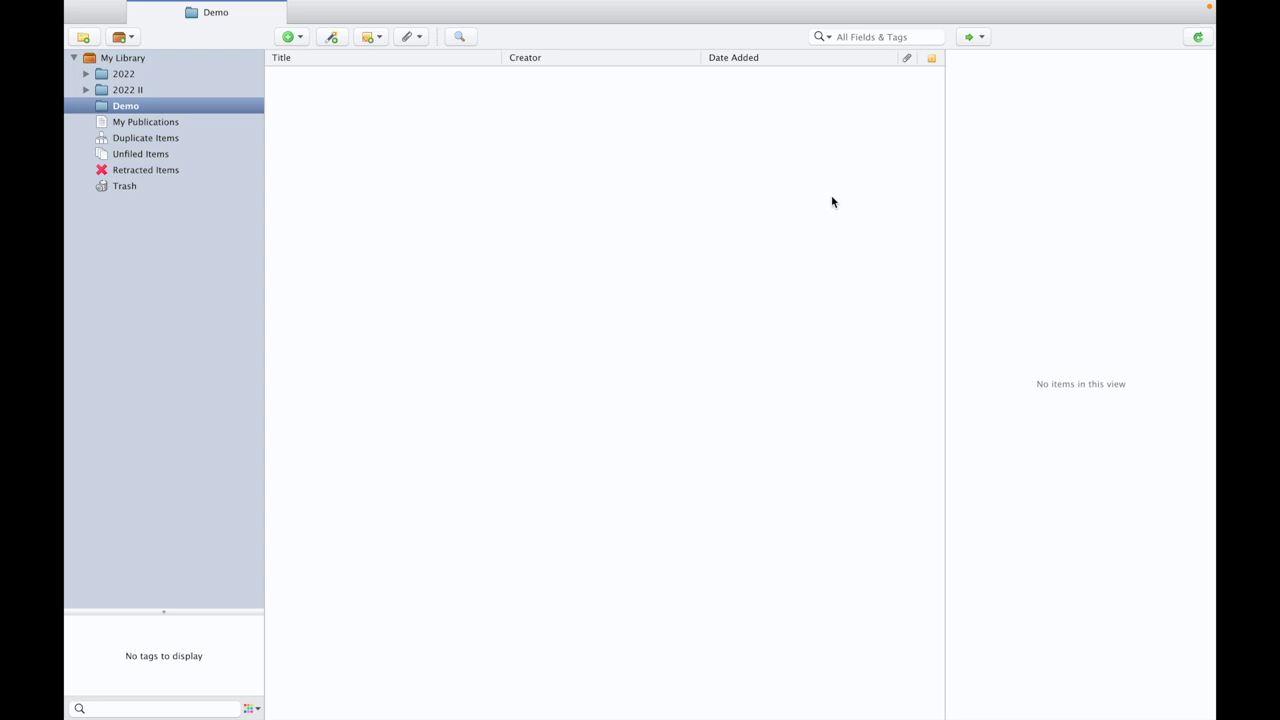
Switch to Chrome and examine the ISBN, DOI and PMID on the Springer, Wiley and PubMed article pages.
key(super+Tab)
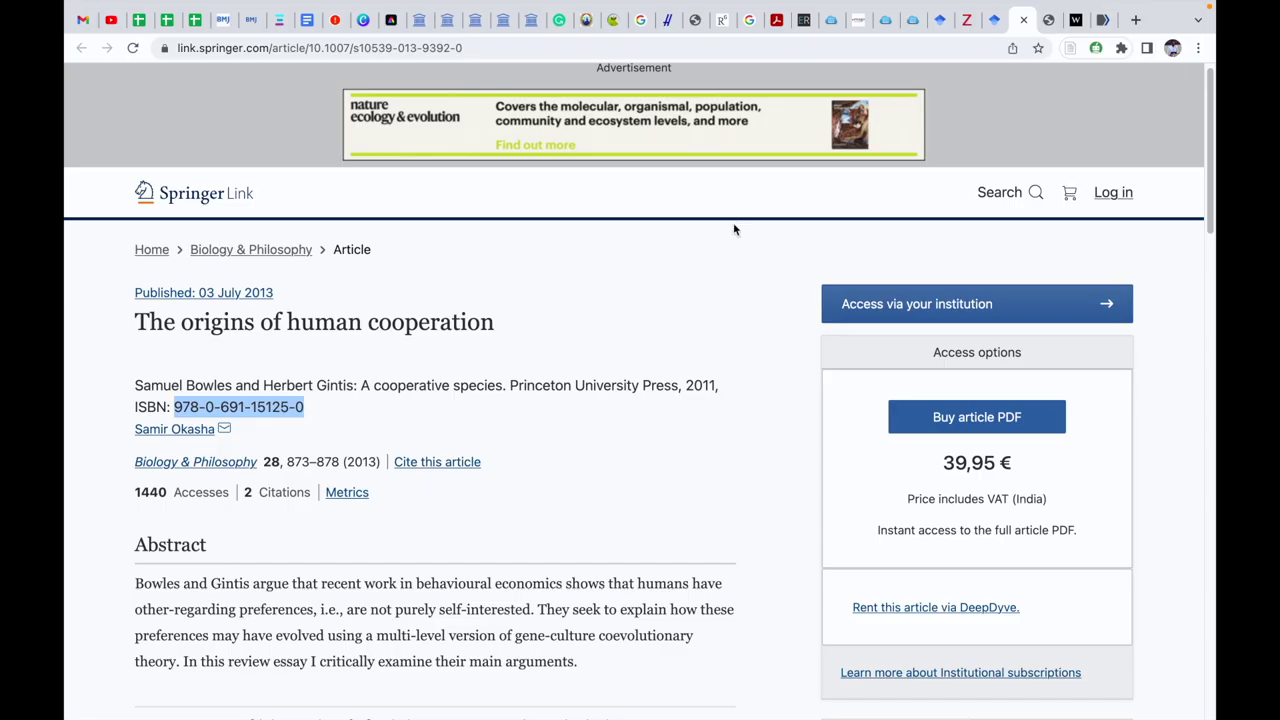
click(710, 268)
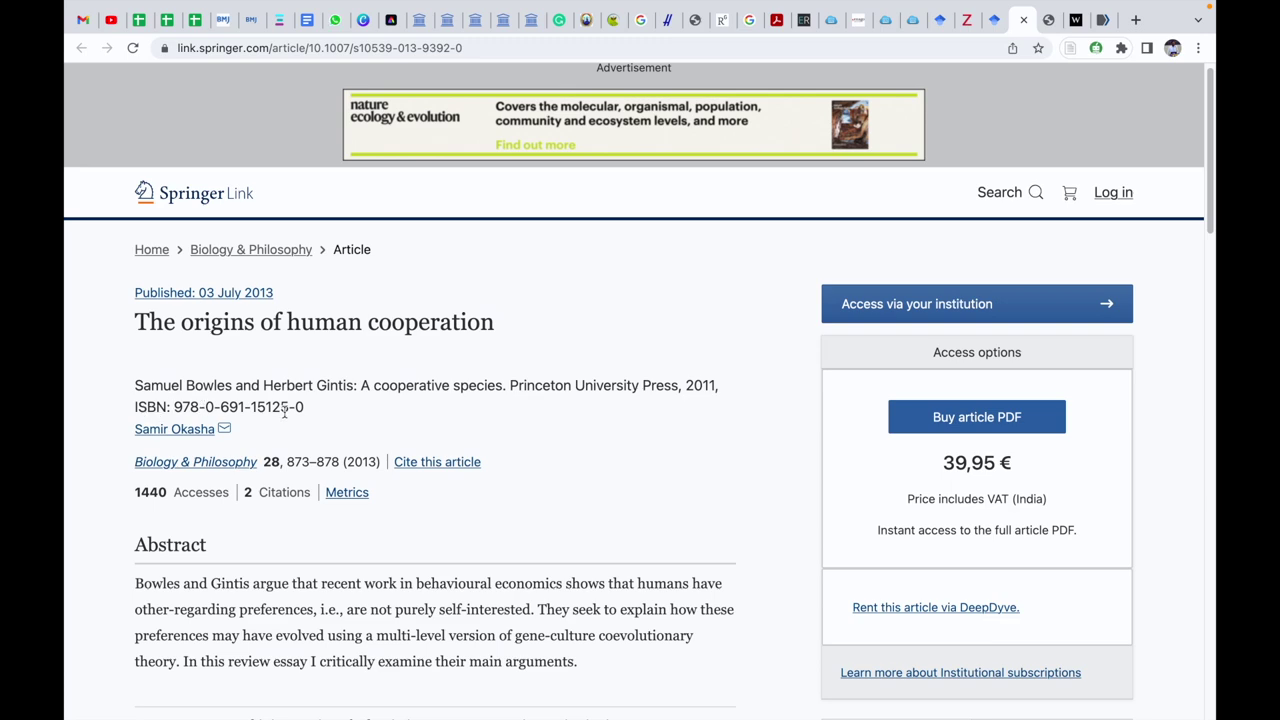
key(super+w)
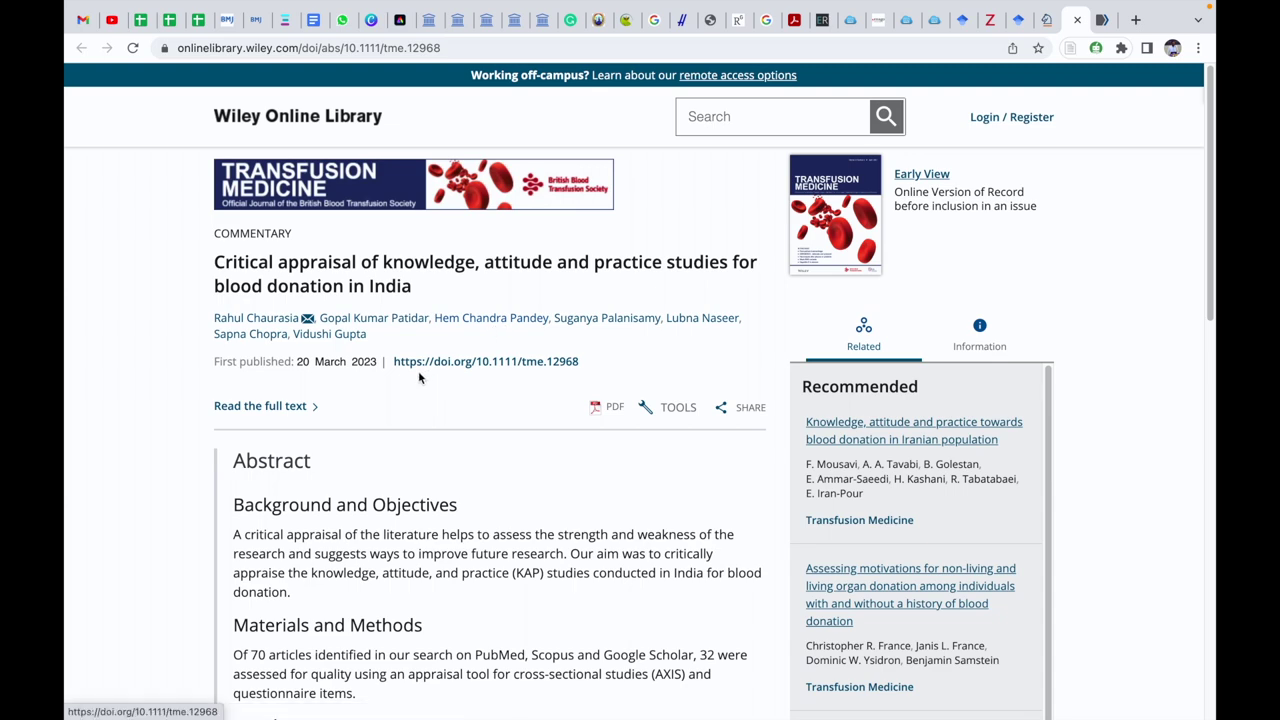
click(1105, 24)
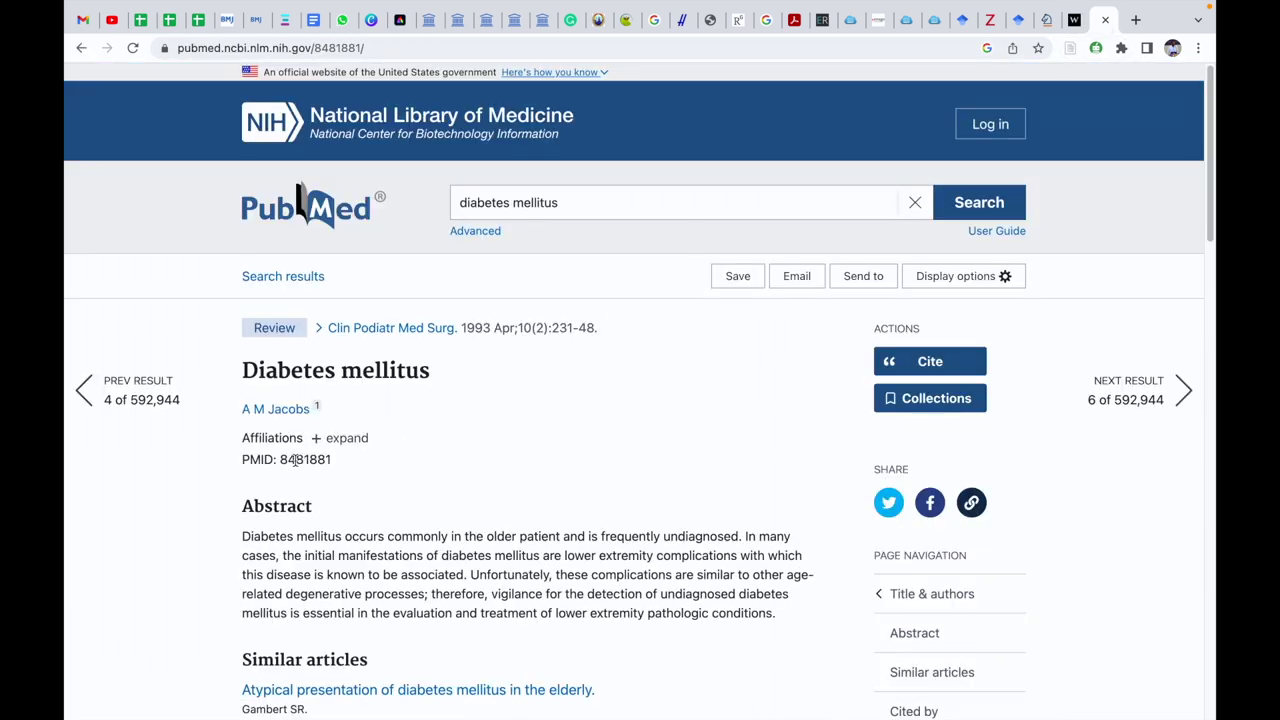
click(1046, 20)
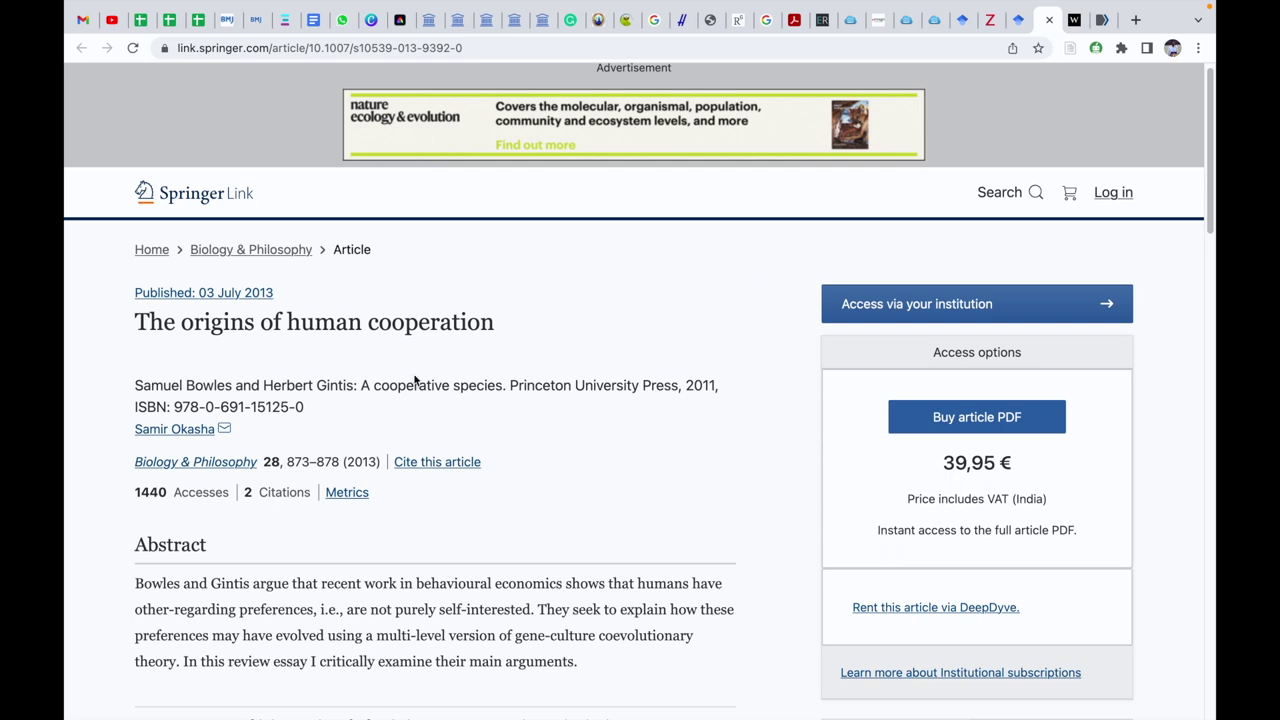
drag(306, 412, 180, 400)
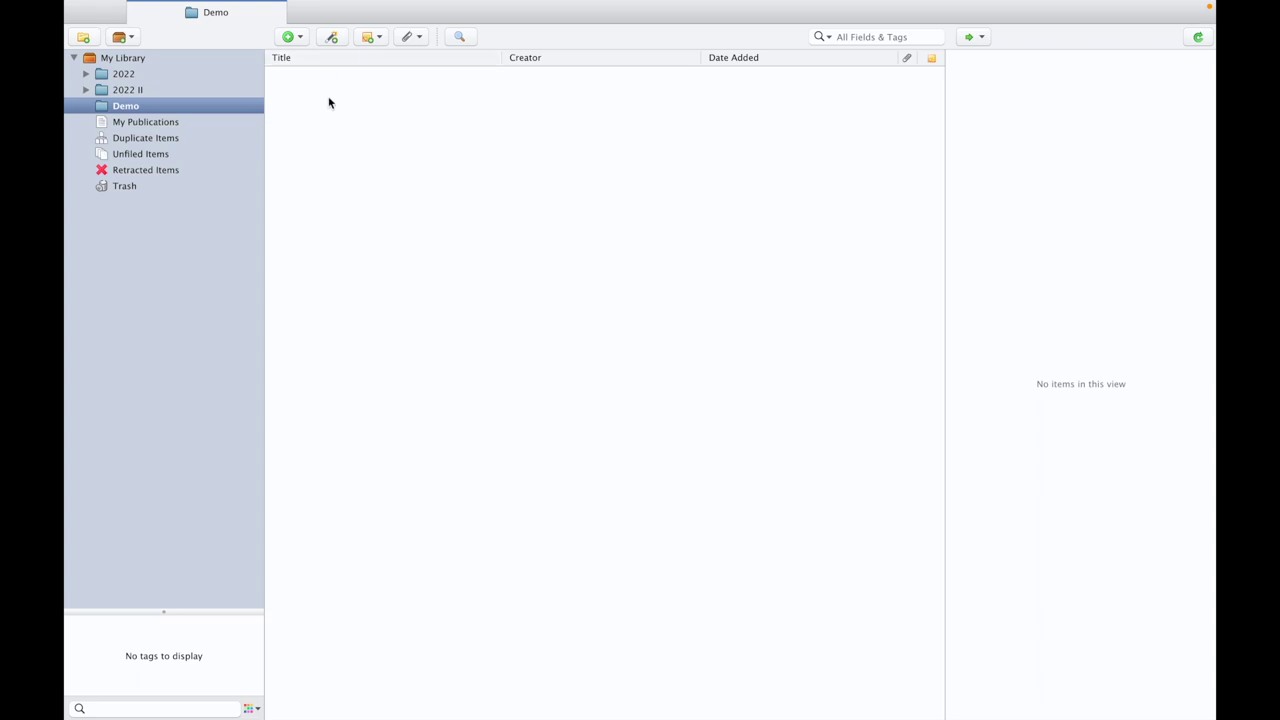
click(333, 38)
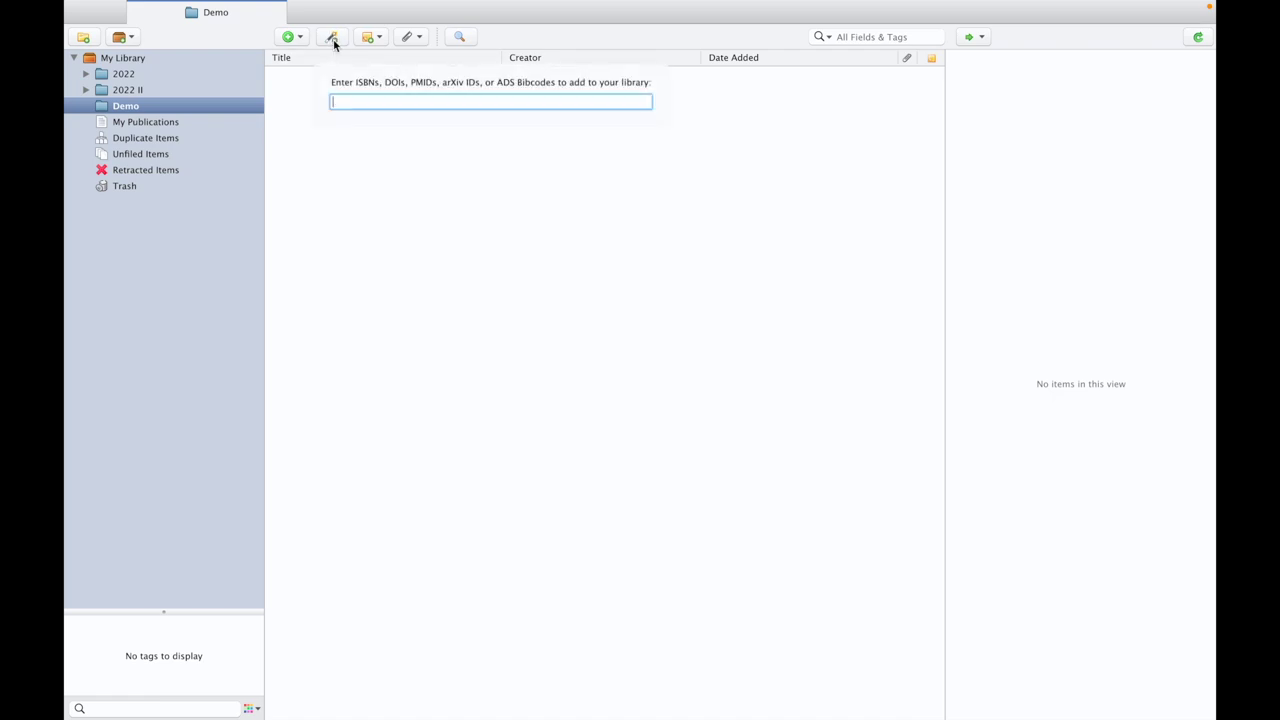
key(super+v)
key(Return)
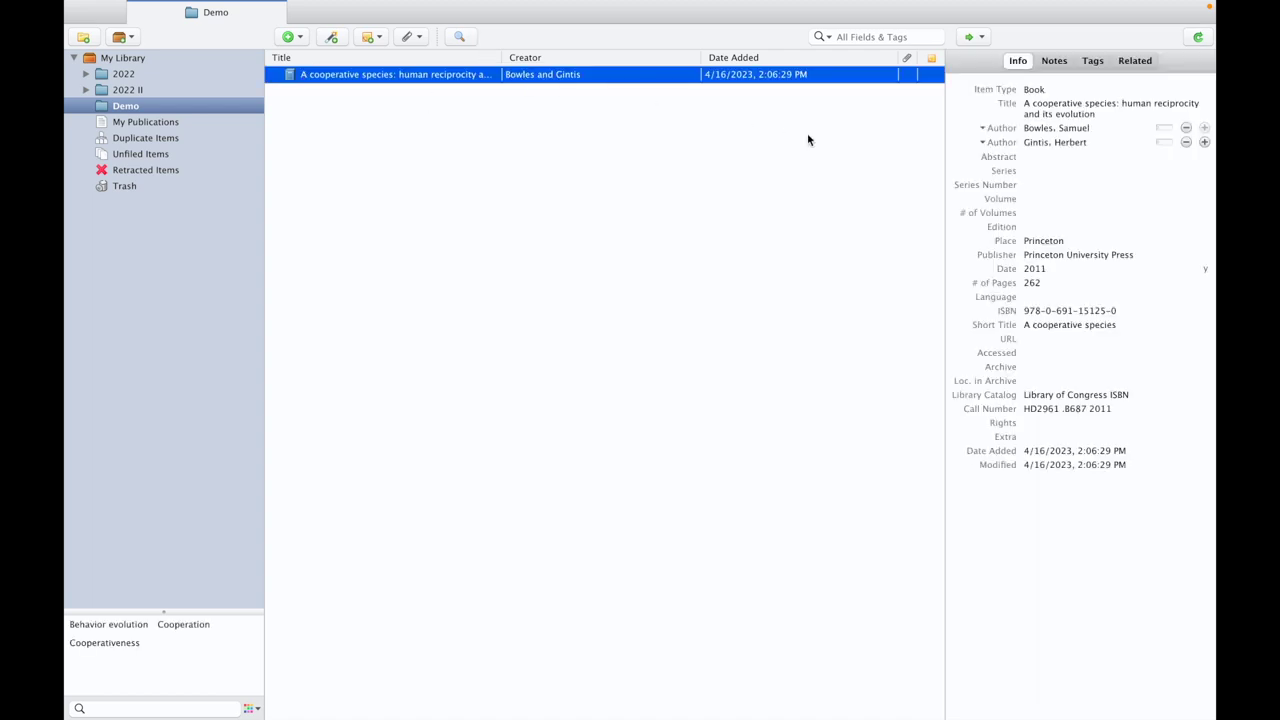
Review the imported bibliographic fields of the book, from its title to its archive location.
click(1045, 116)
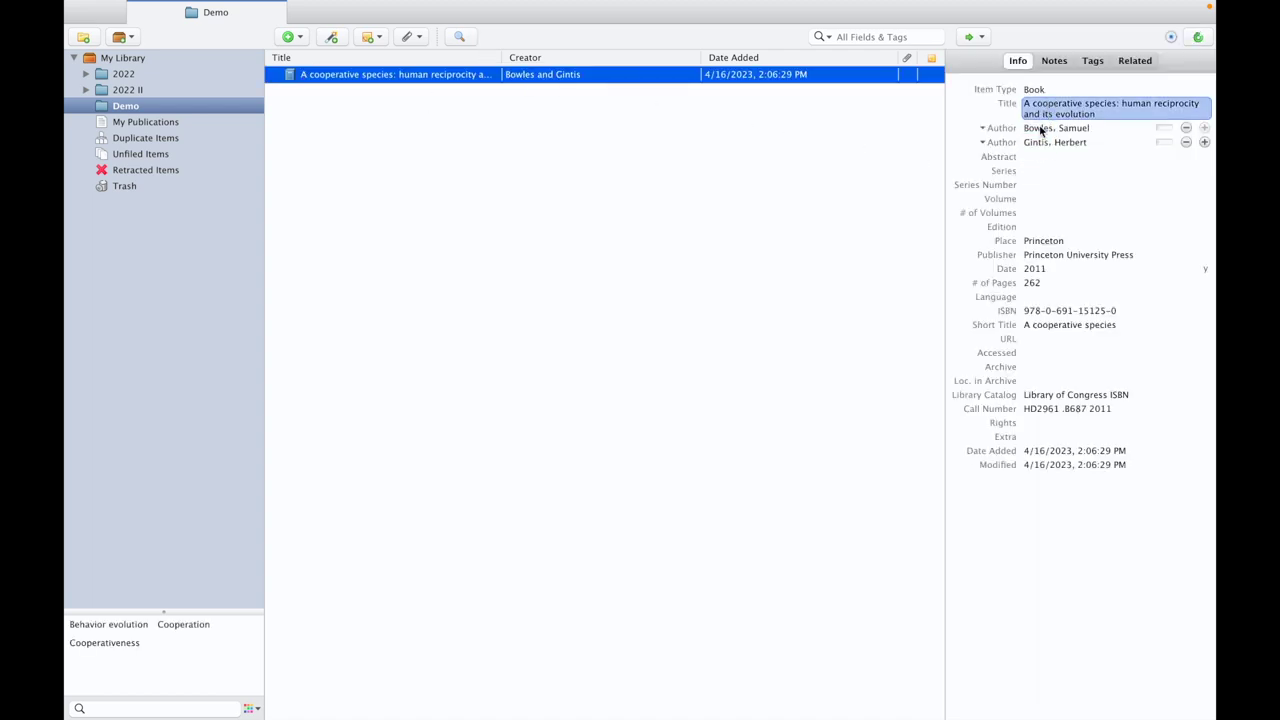
click(1040, 228)
click(1057, 282)
click(1010, 210)
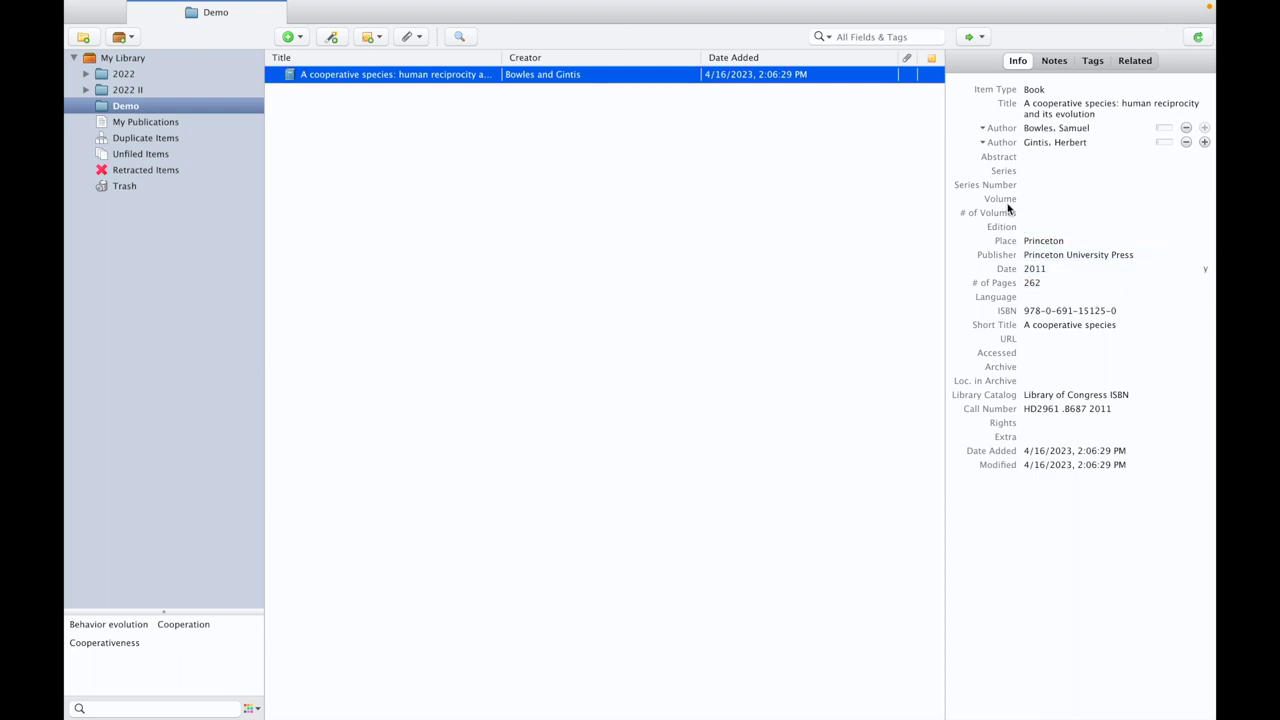
click(1040, 297)
click(1049, 381)
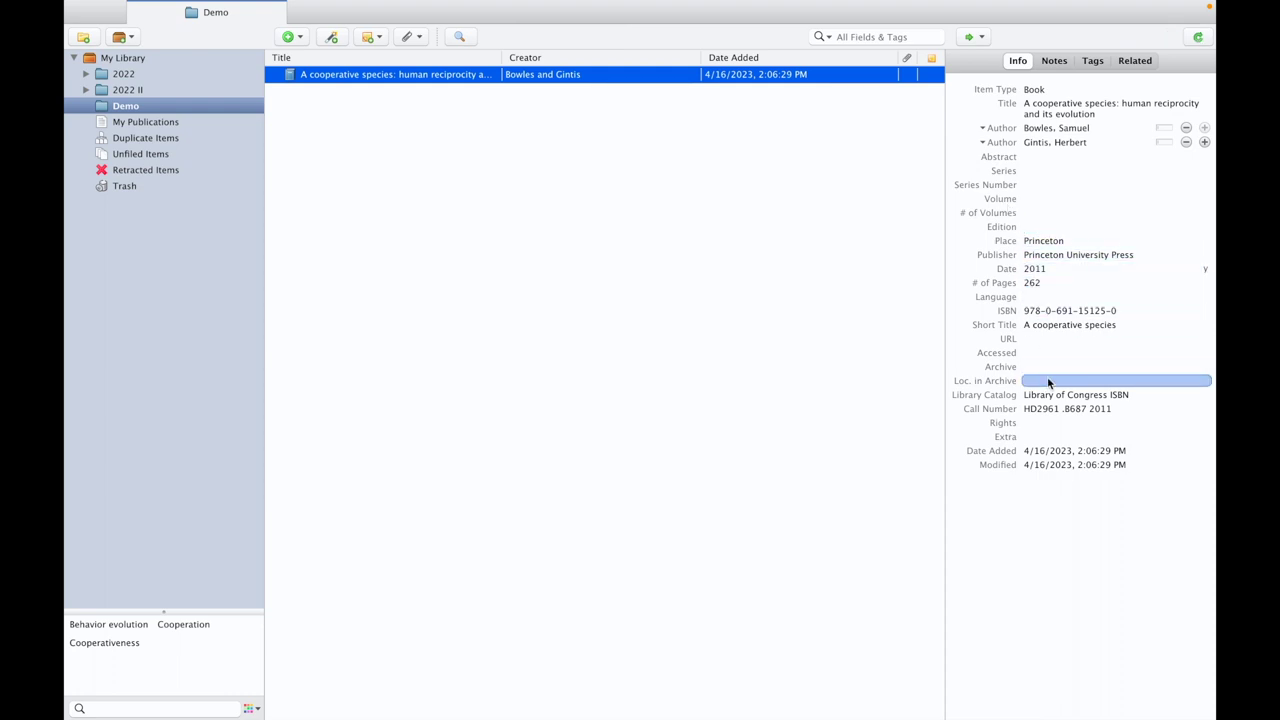
key(super+Tab)
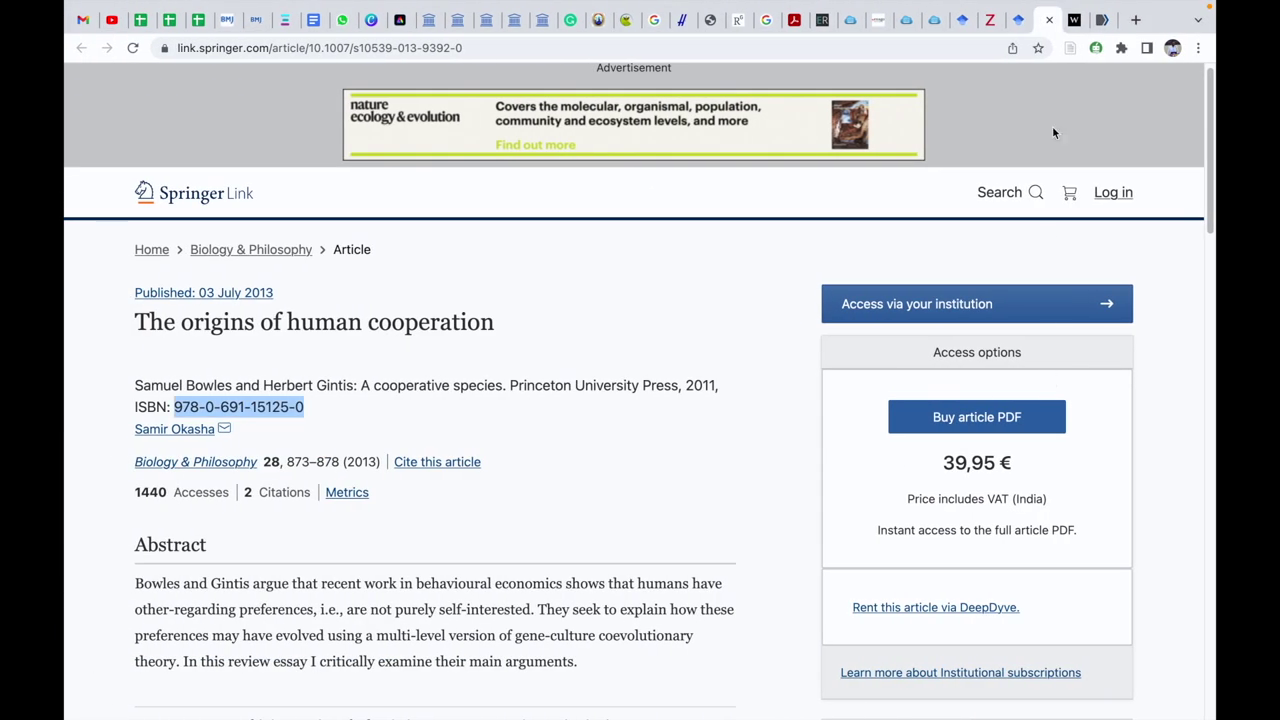
click(1088, 24)
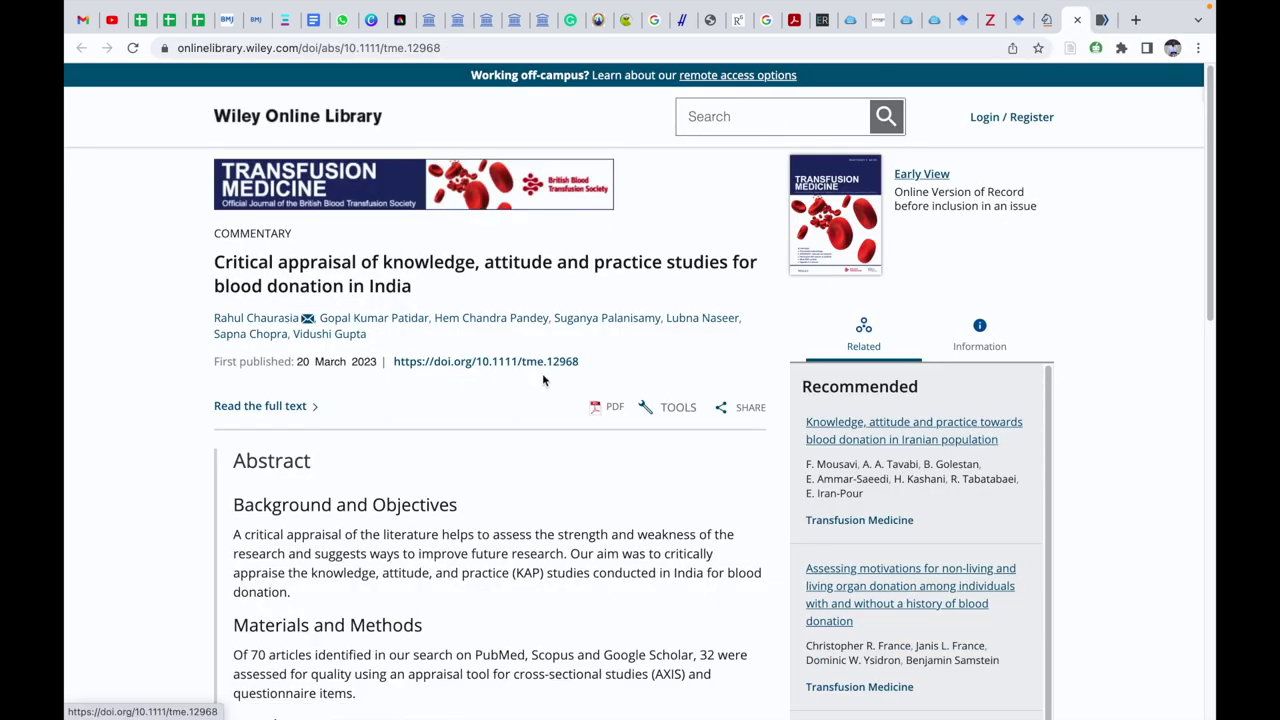
drag(582, 363, 391, 366)
click(395, 373)
drag(580, 363, 389, 367)
key(super+c)
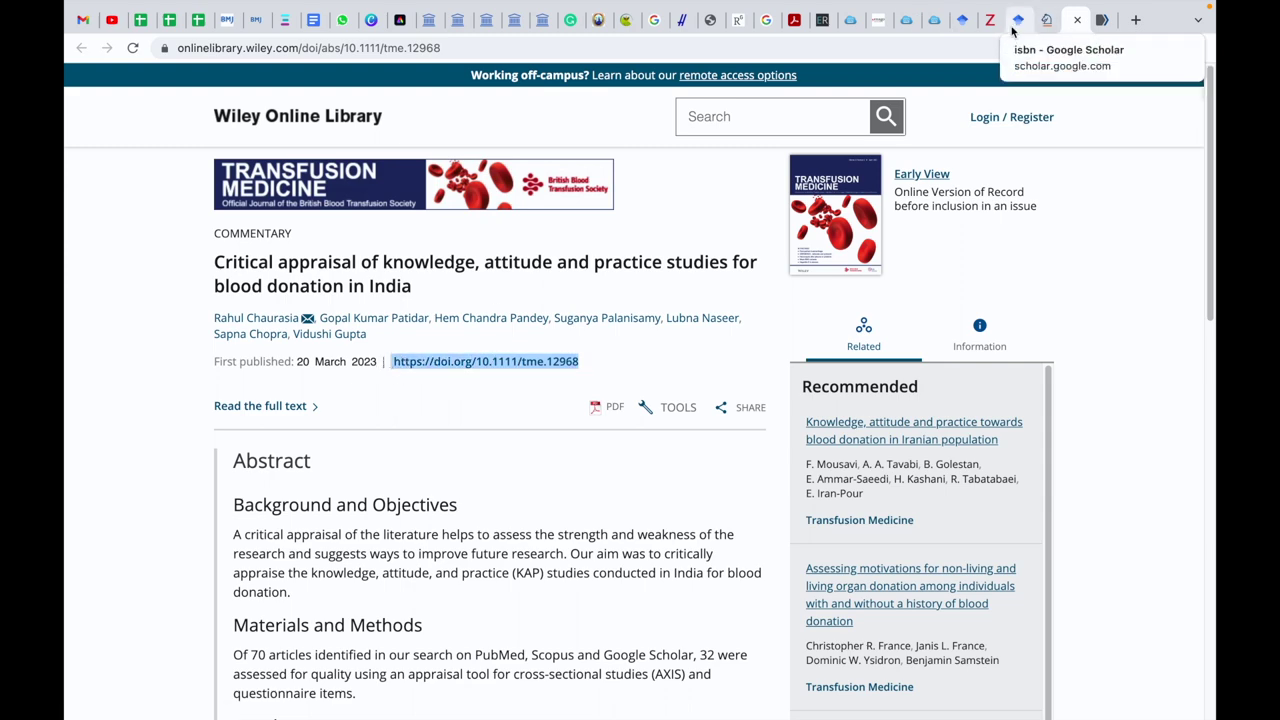
Switch to Zotero and add the blood donation article to the Demo collection by its copied DOI.
key(ctrl+Right)
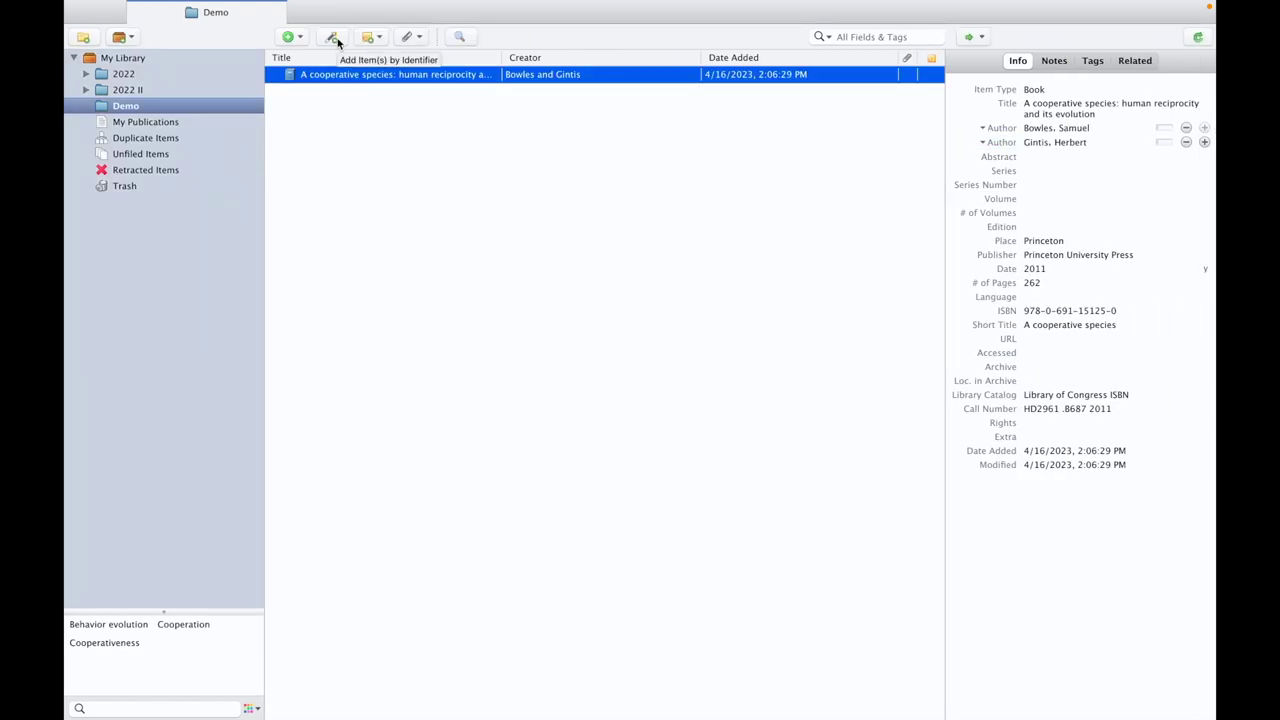
click(333, 37)
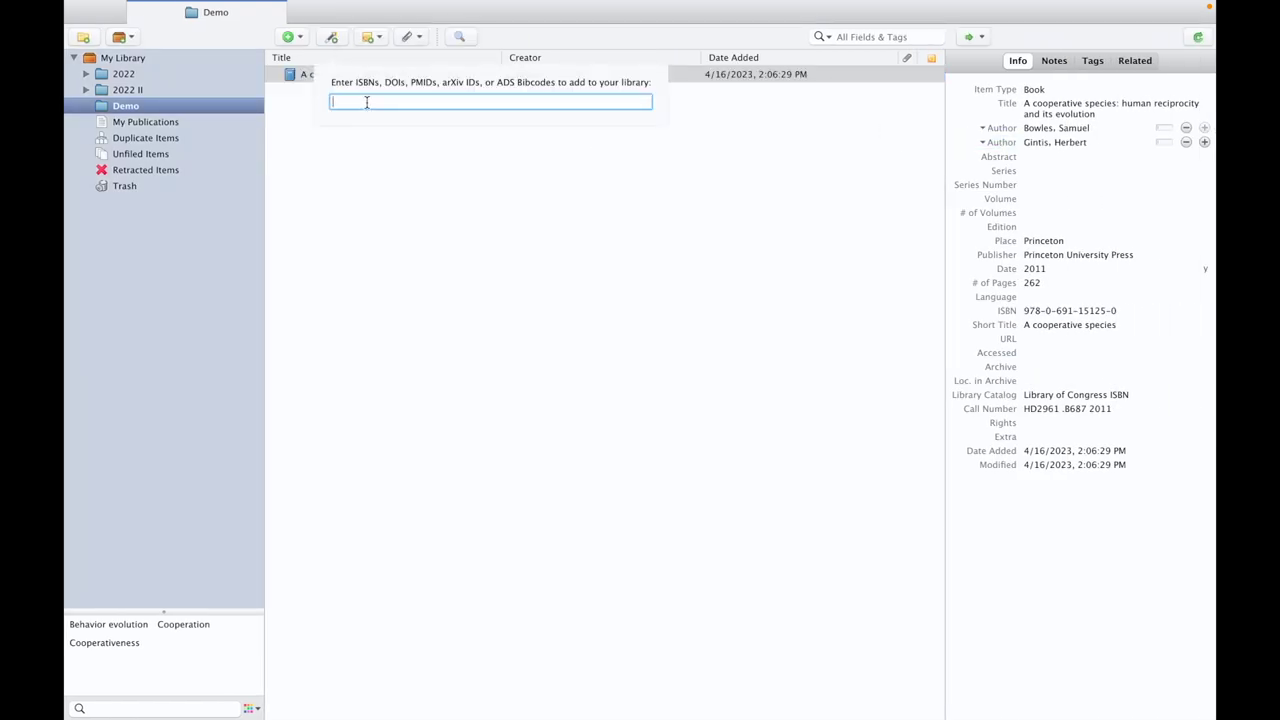
key(super+v)
key(Return)
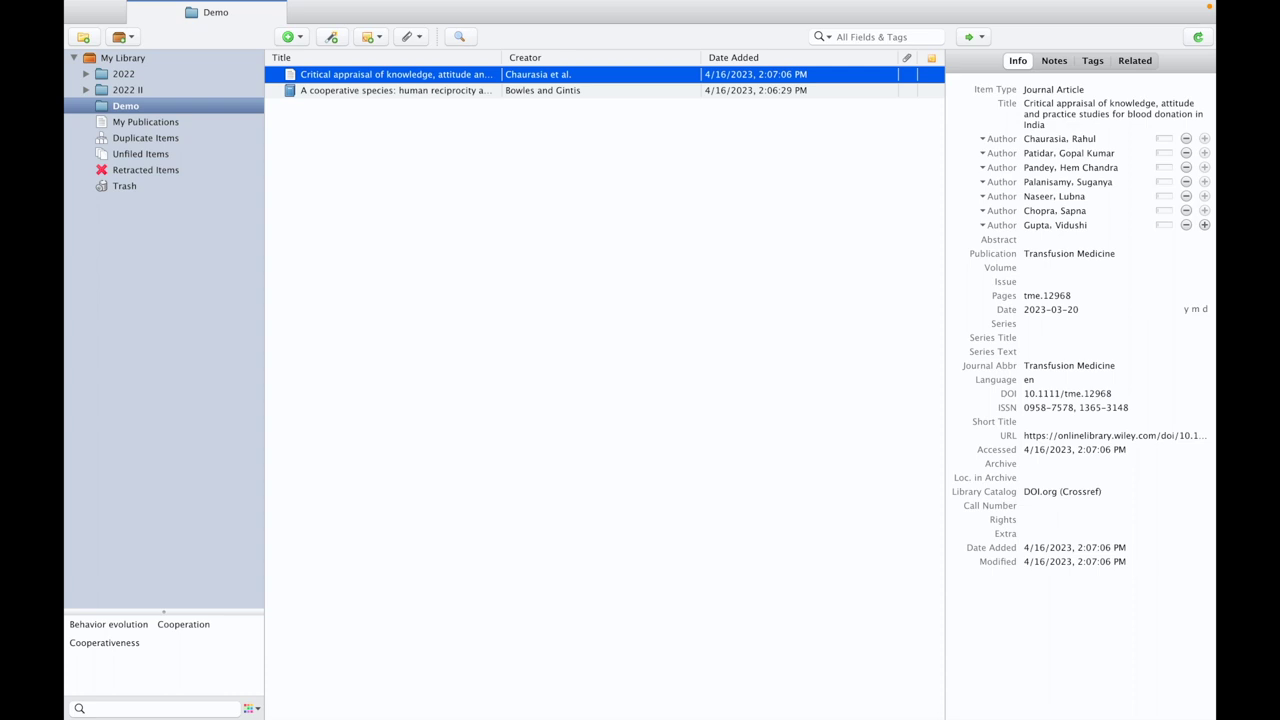
Review the title, author and publication fields of the imported blood donation article.
click(1045, 120)
click(1056, 139)
click(1080, 139)
key(Return)
click(1066, 242)
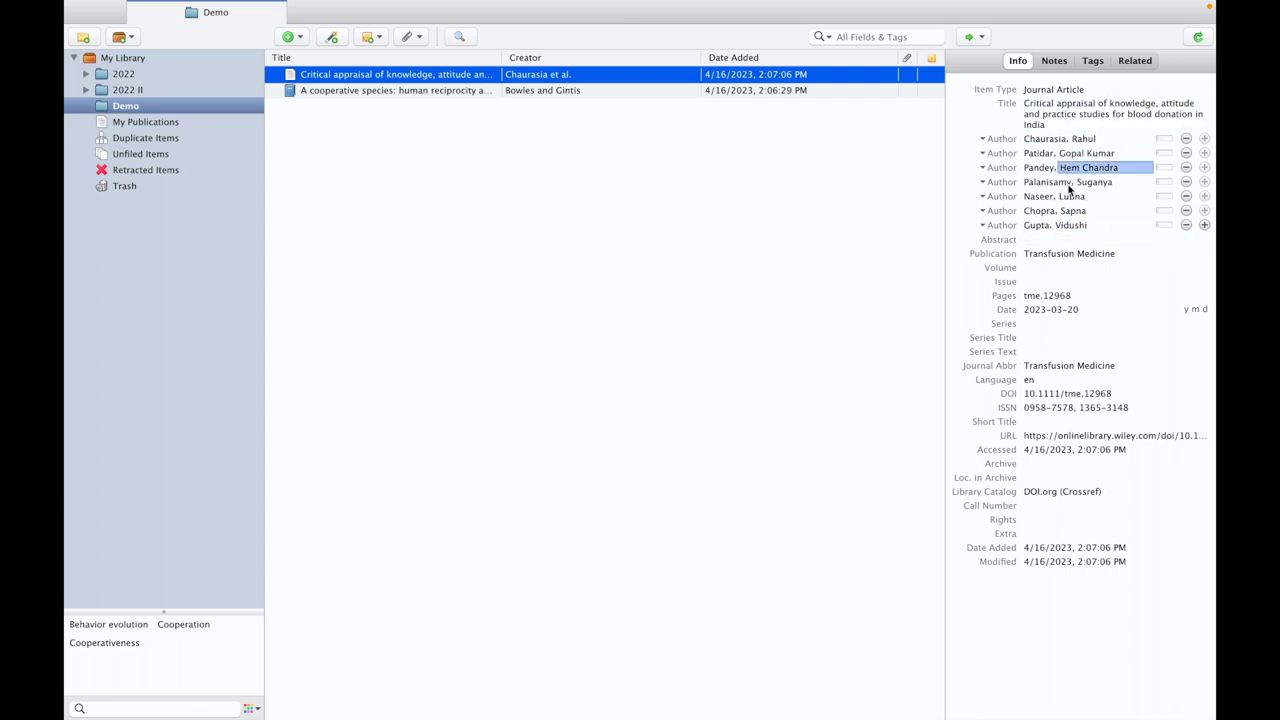
click(1073, 254)
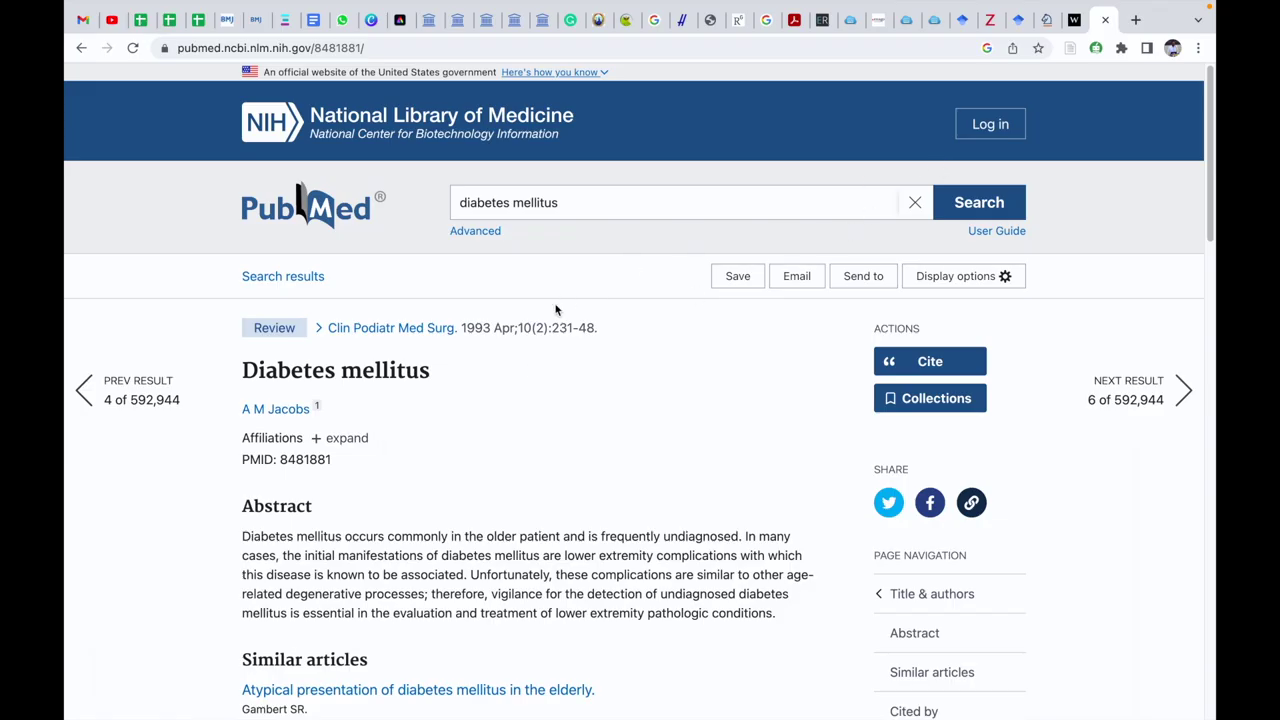
Copy PMID 8481881 from the PubMed page of Diabetes mellitus and add the article by identifier to the Demo collection in Zotero.
drag(333, 461, 281, 461)
key(super+c)
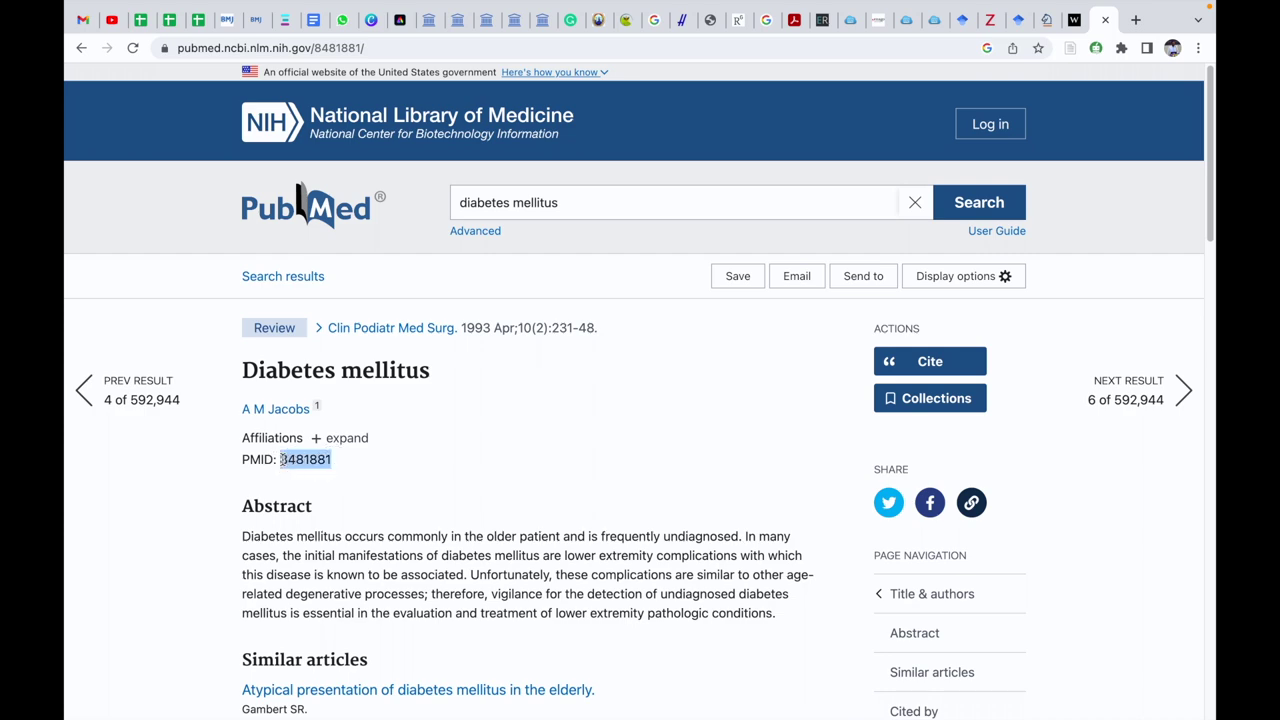
key(ctrl+Right)
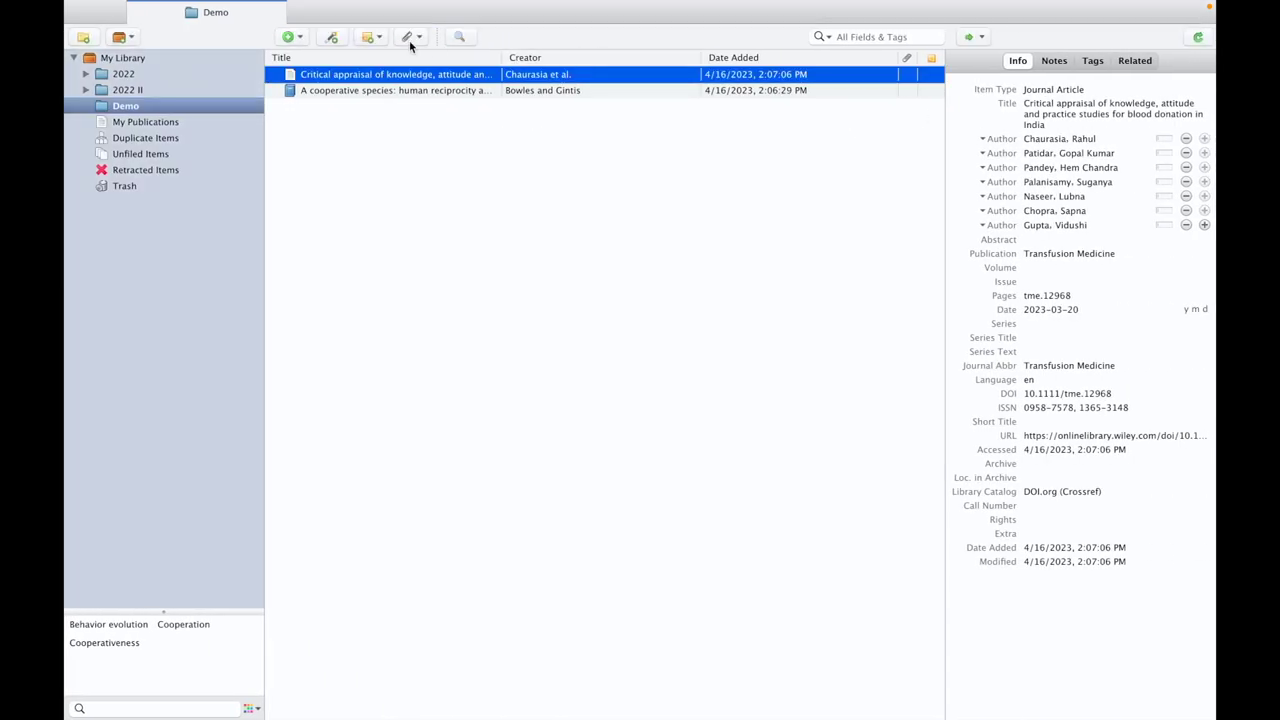
click(331, 37)
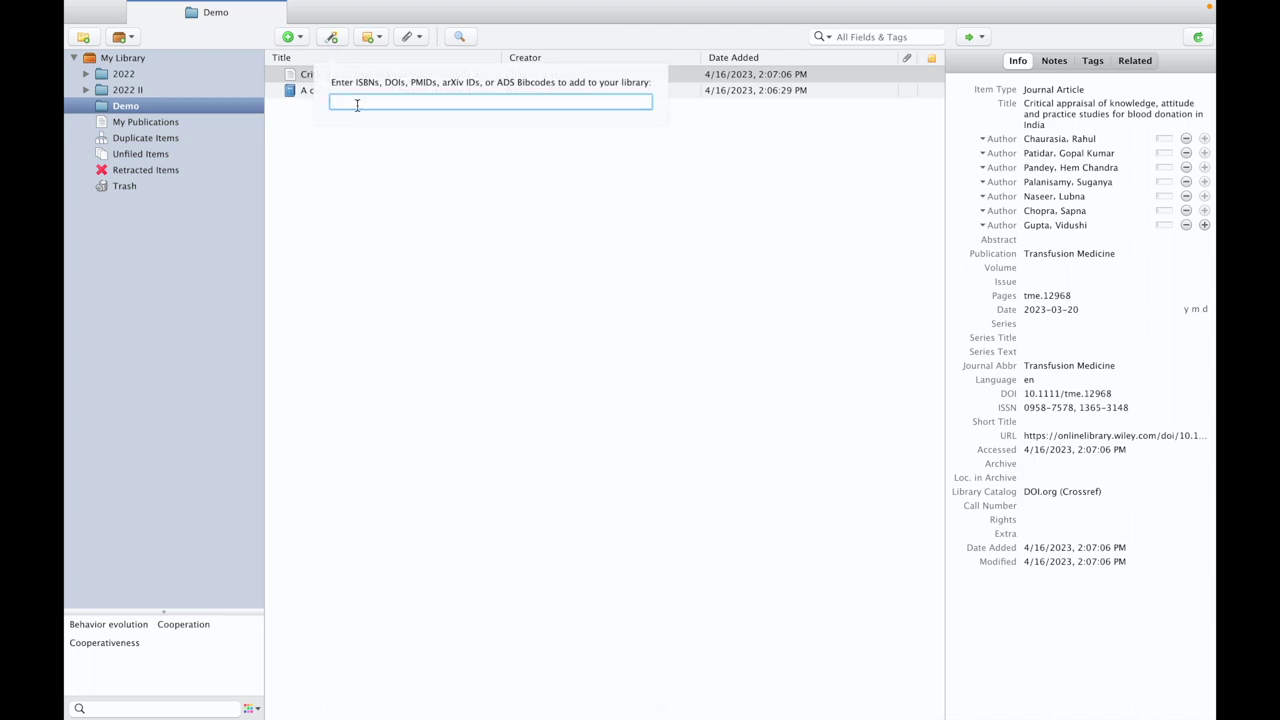
key(super+v)
key(Return)
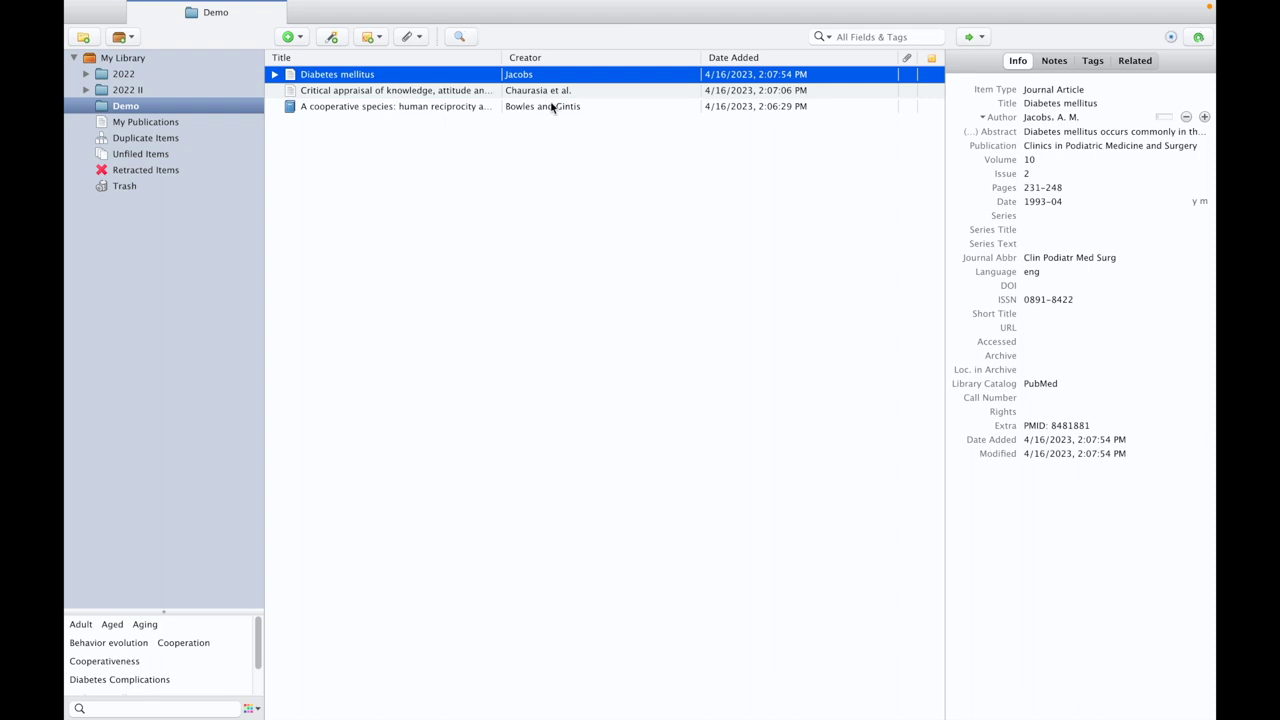
click(1043, 102)
Switch to the blank Word document and enter the sample text aaa.
key(ctrl+Right)
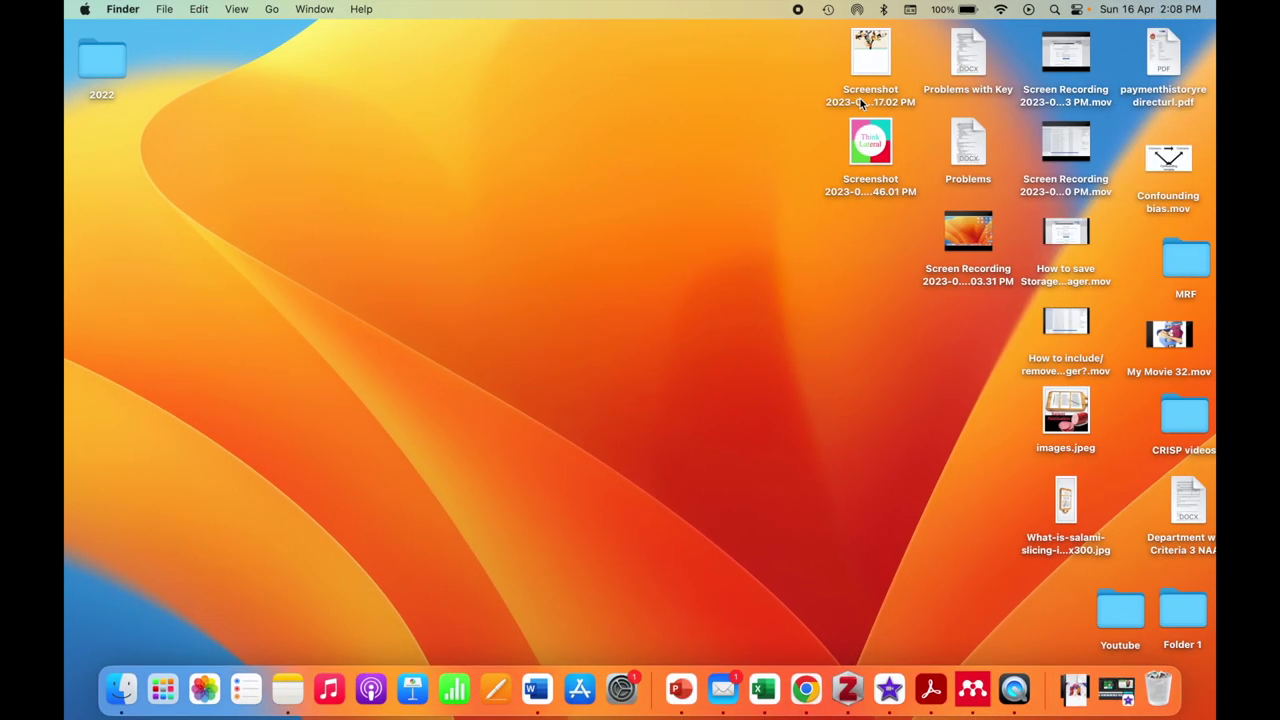
key(super+Tab)
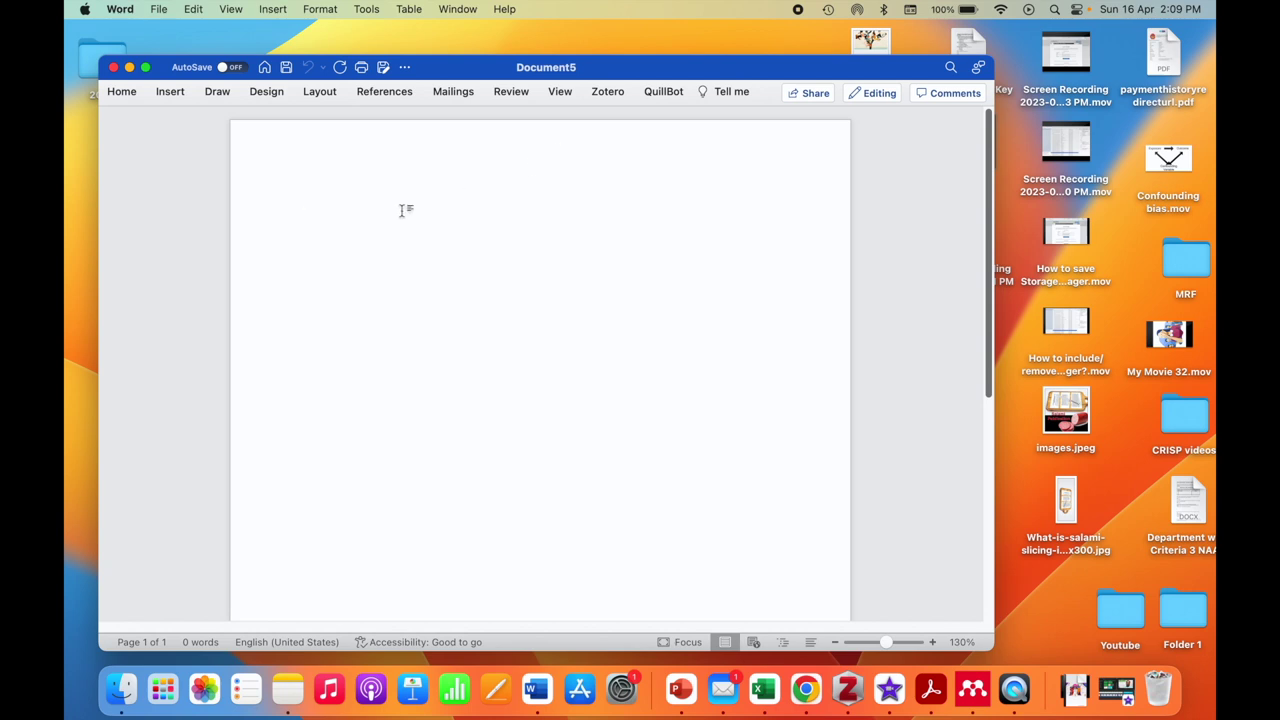
text(aaa)
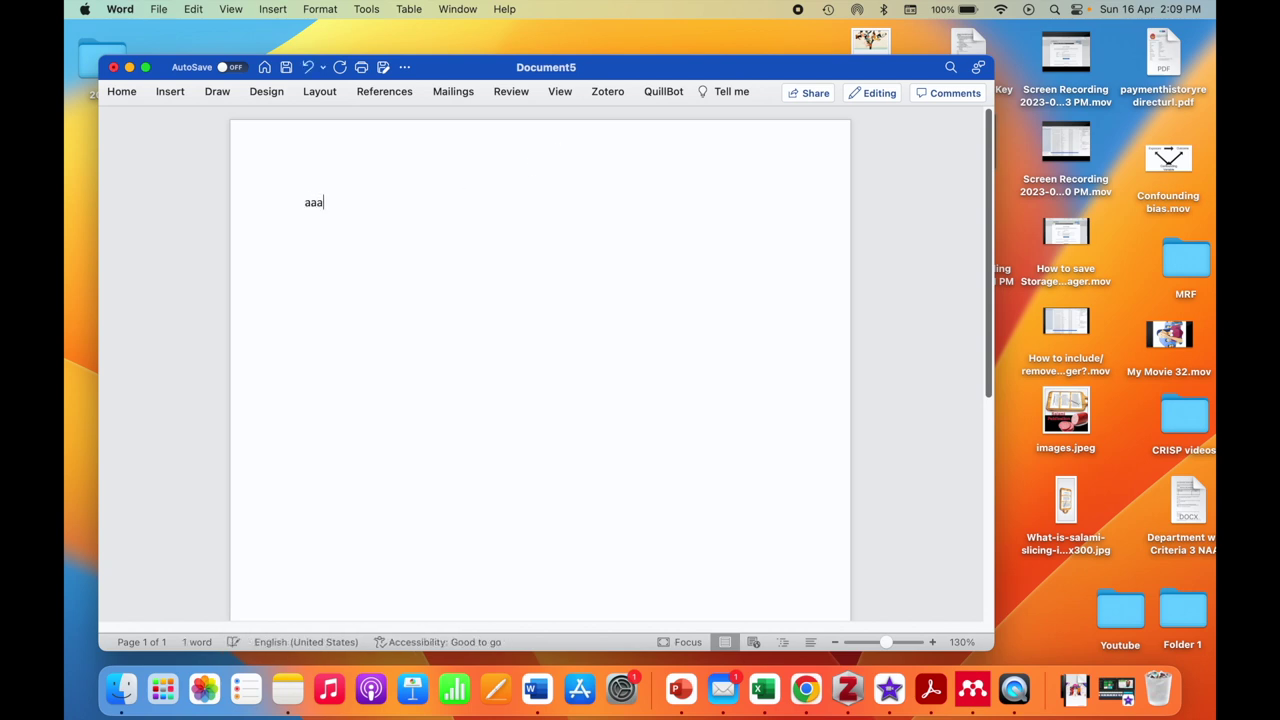
Start a Zotero citation after aaa and set the document's citation style to Vancouver.
click(606, 92)
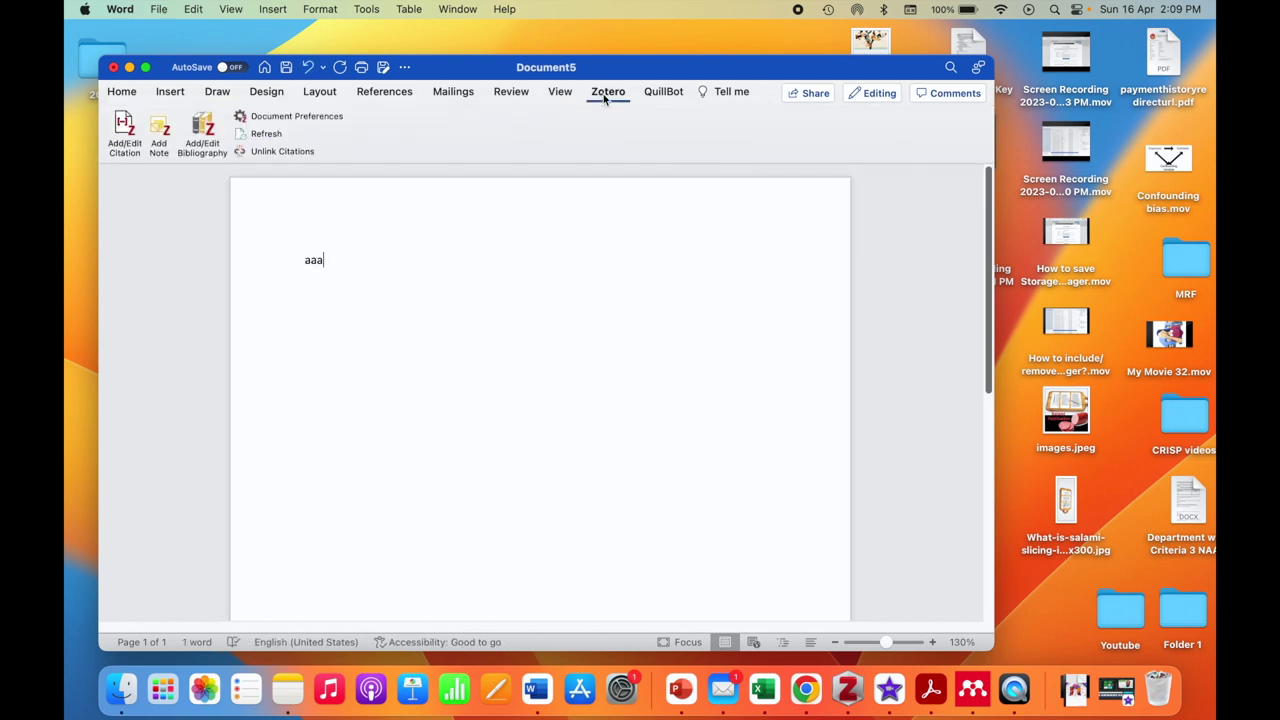
click(121, 140)
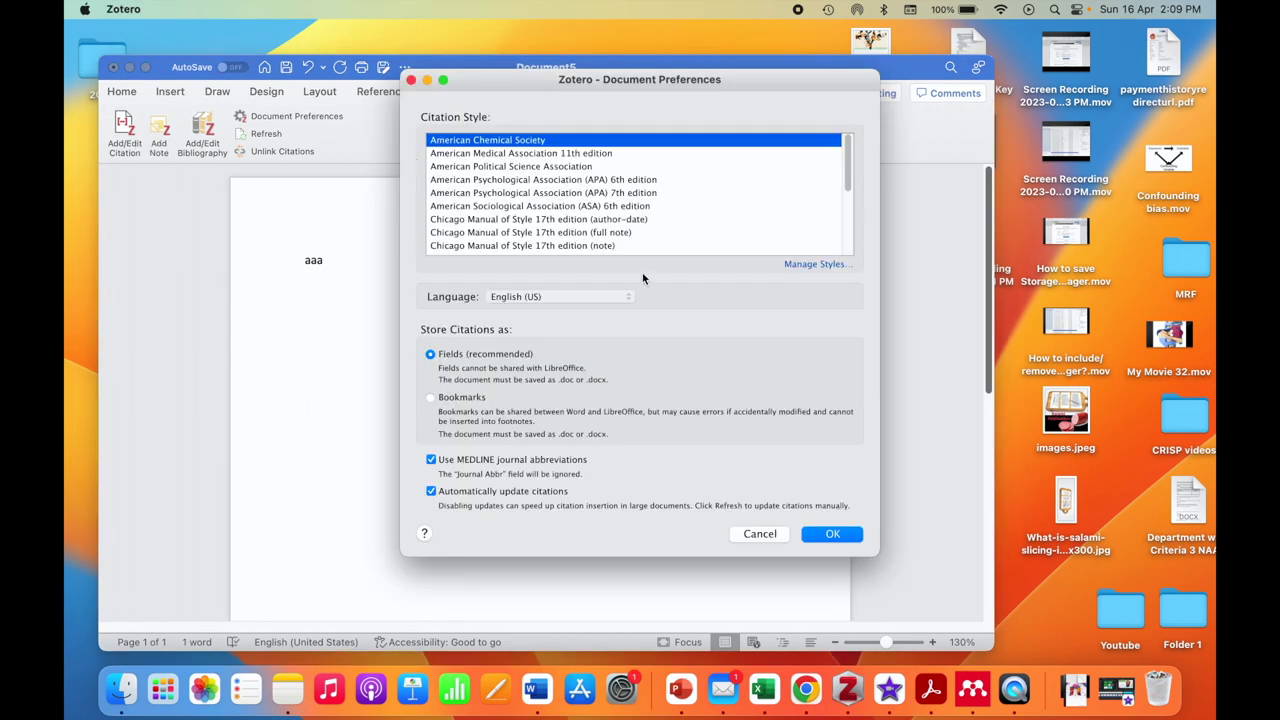
scroll(650, 234, down, 3)
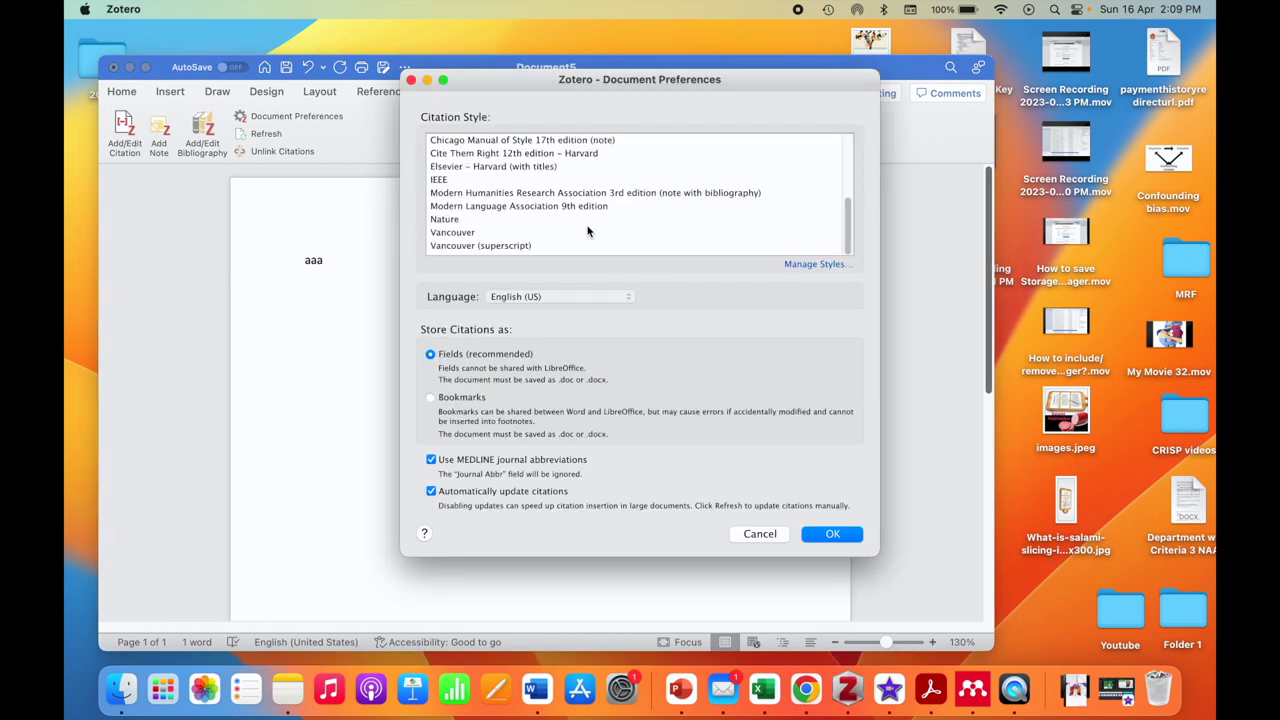
click(512, 234)
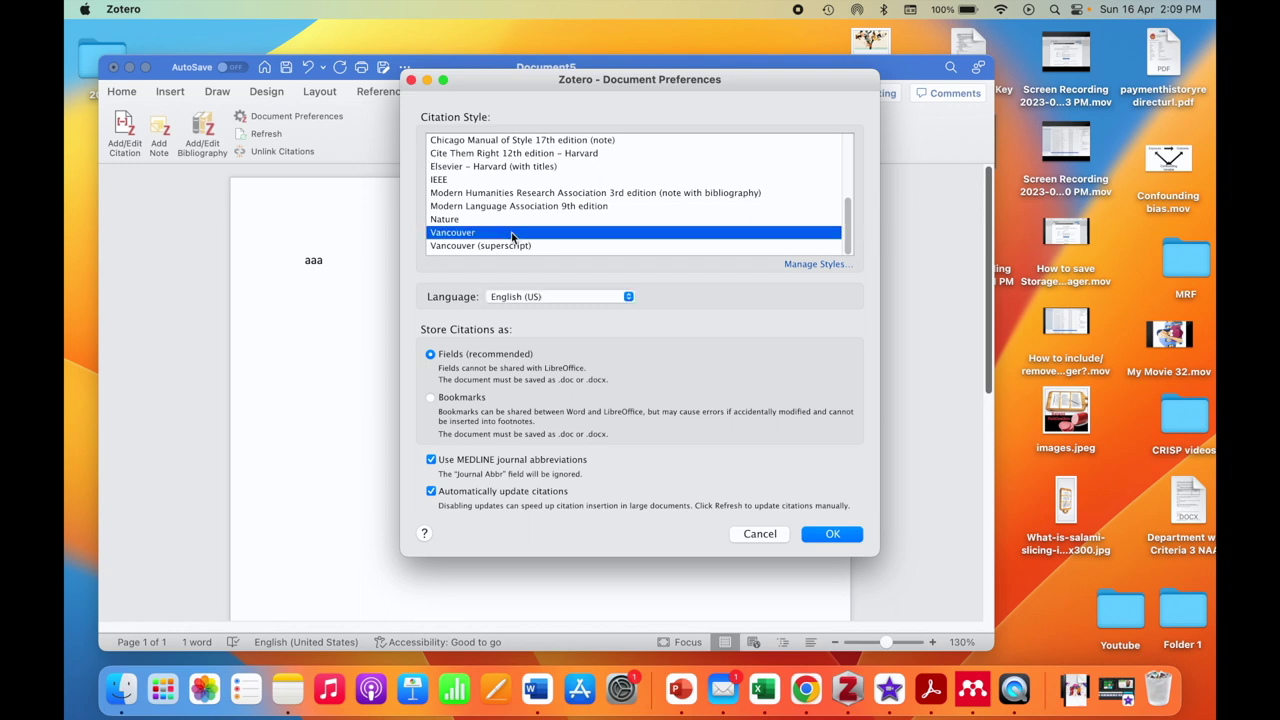
click(844, 538)
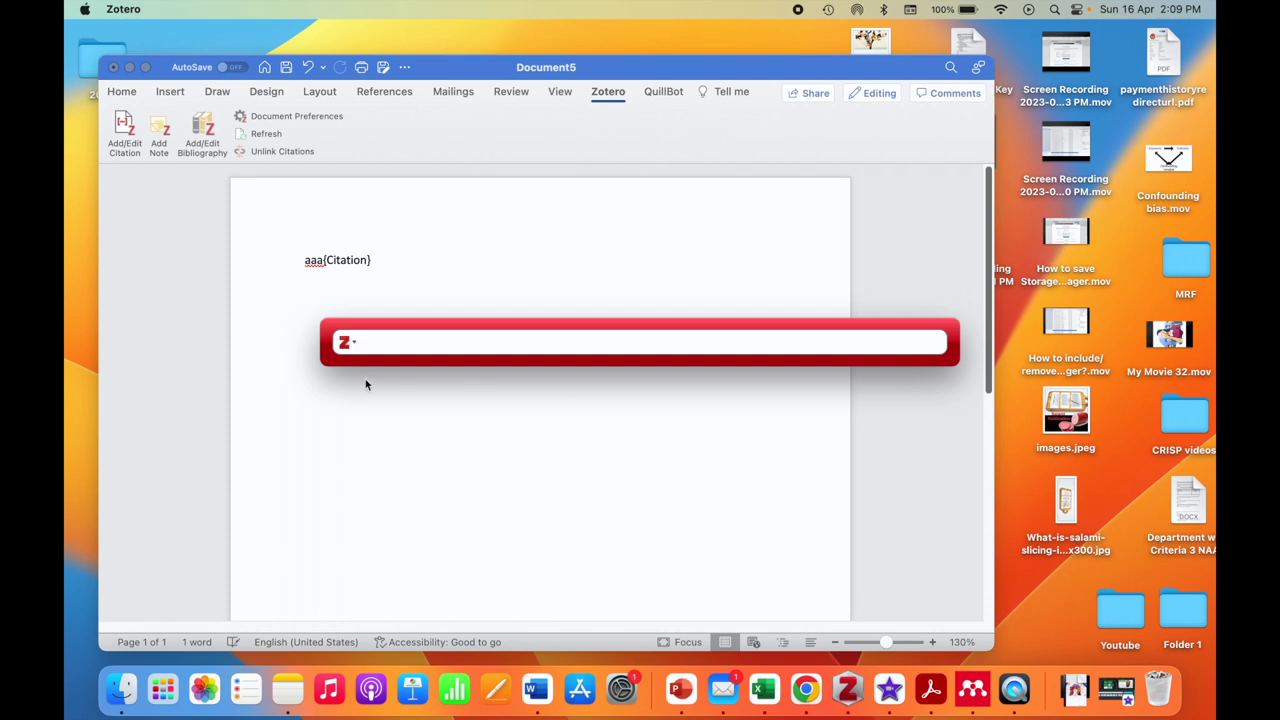
Insert the book "A cooperative species: human reciprocity and its evolution" as the citation, choosing it in the classic citation view.
click(344, 342)
click(385, 378)
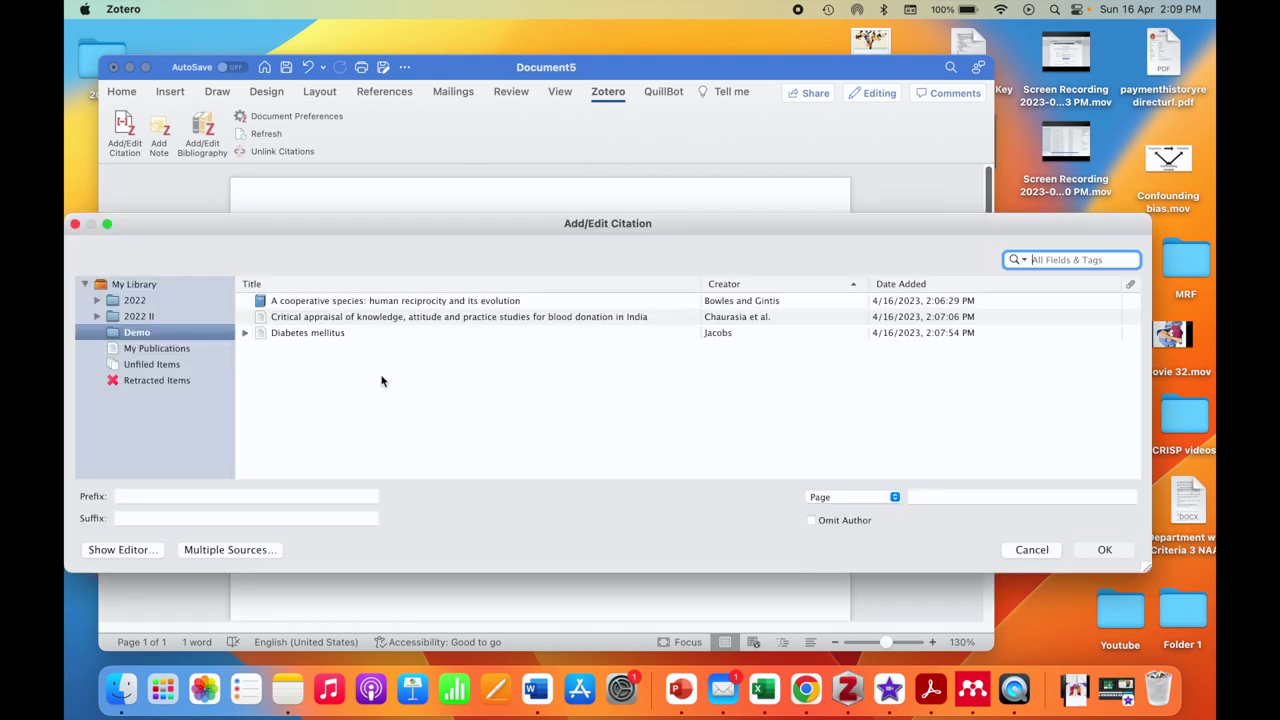
click(383, 305)
click(1104, 550)
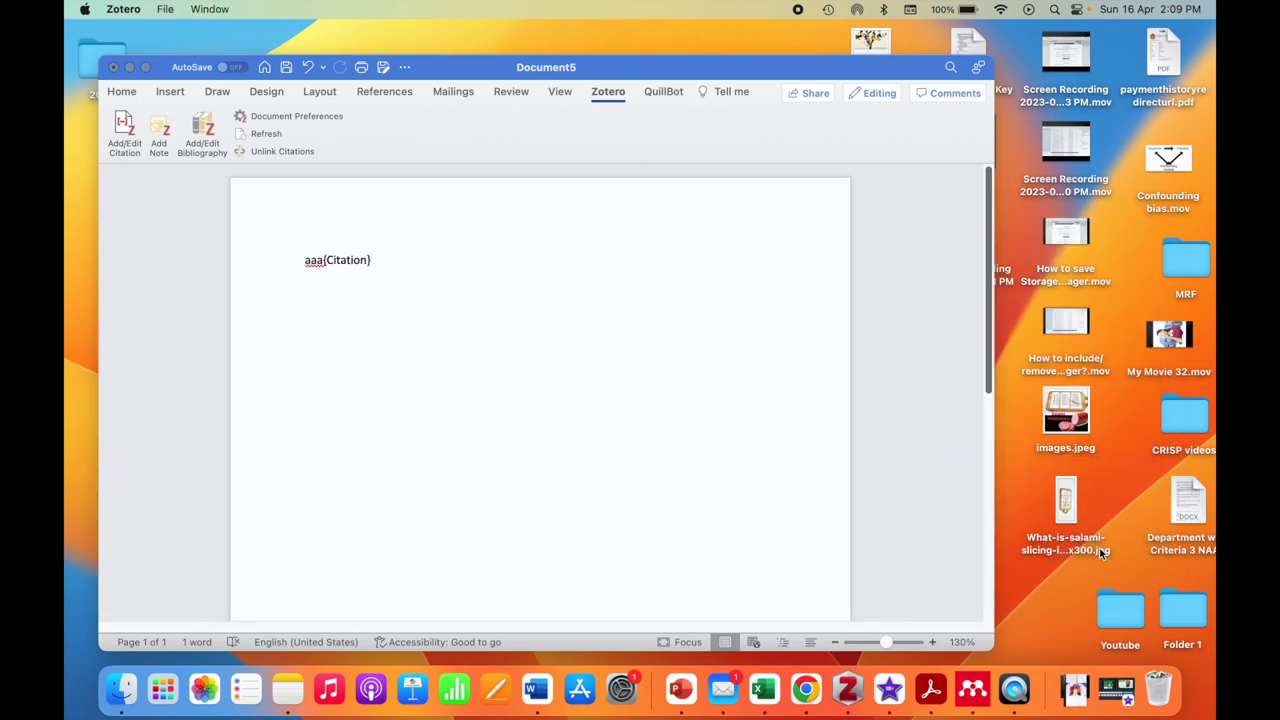
Enter bbb on a new line and cite "Critical appraisal of knowledge, attitude and practice studies for blood donation in India" after it using the classic view.
key(Return)
text(bbb)
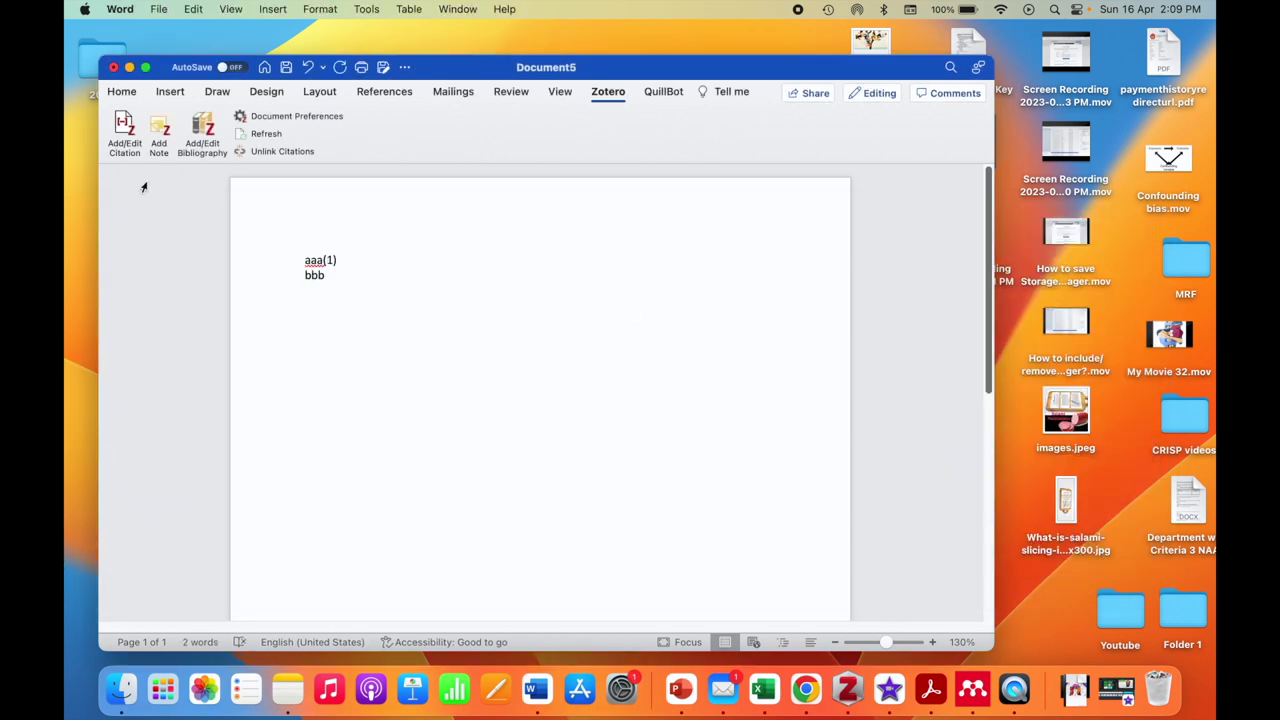
click(135, 146)
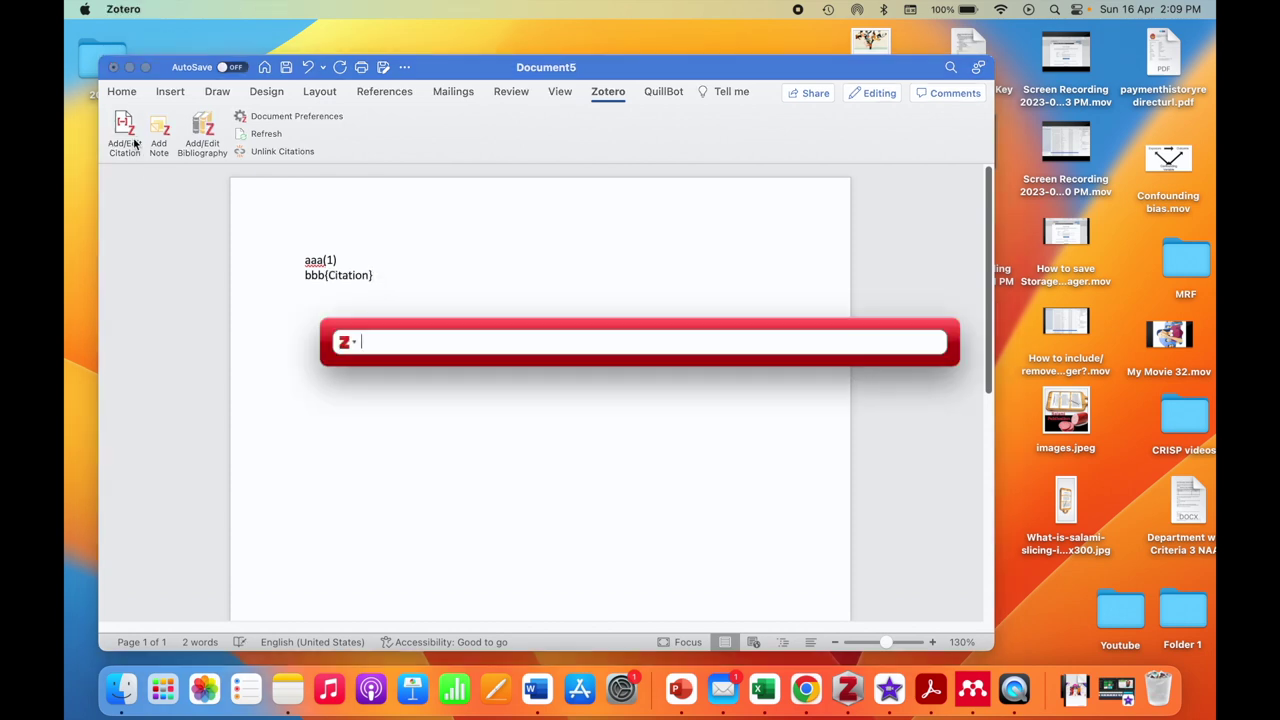
click(346, 343)
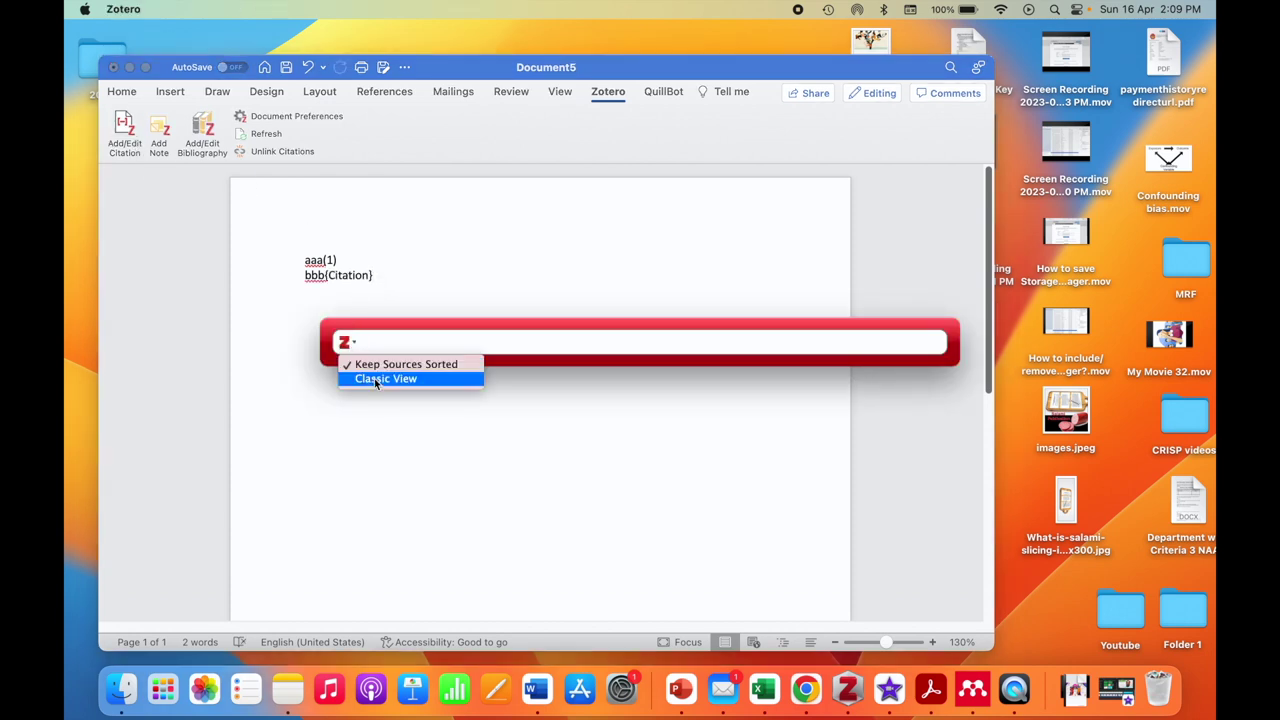
click(374, 378)
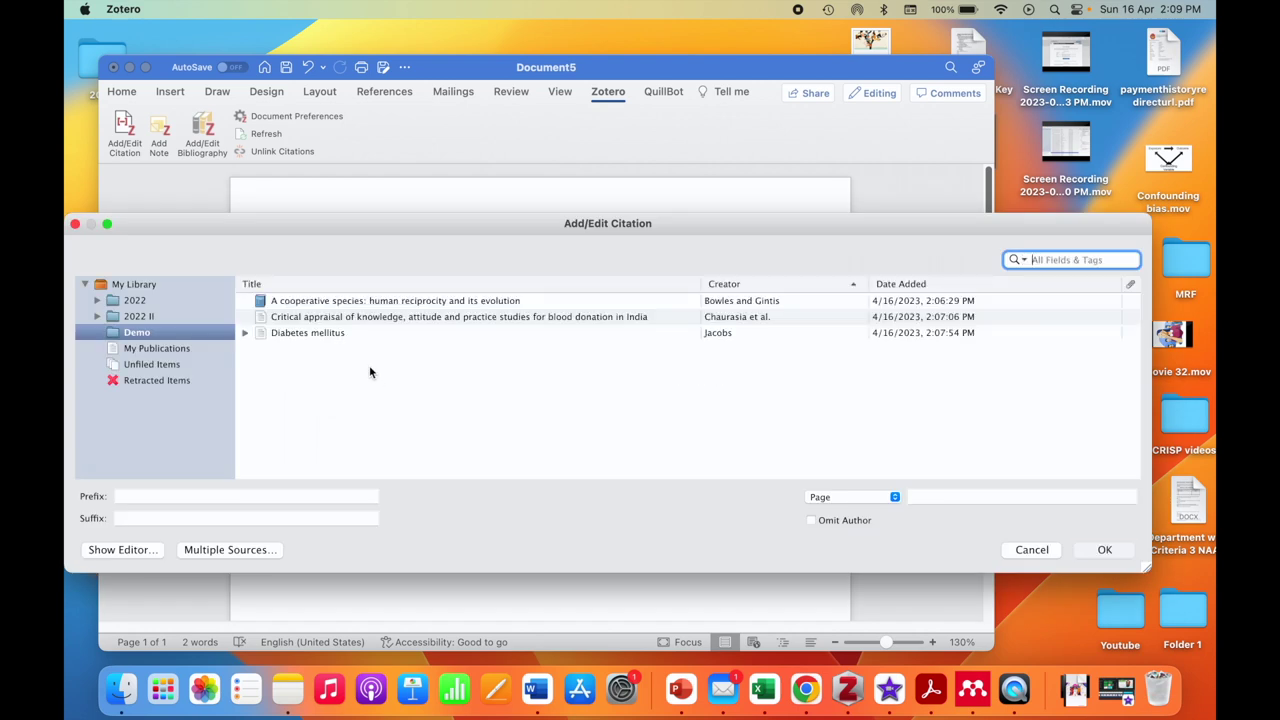
click(358, 317)
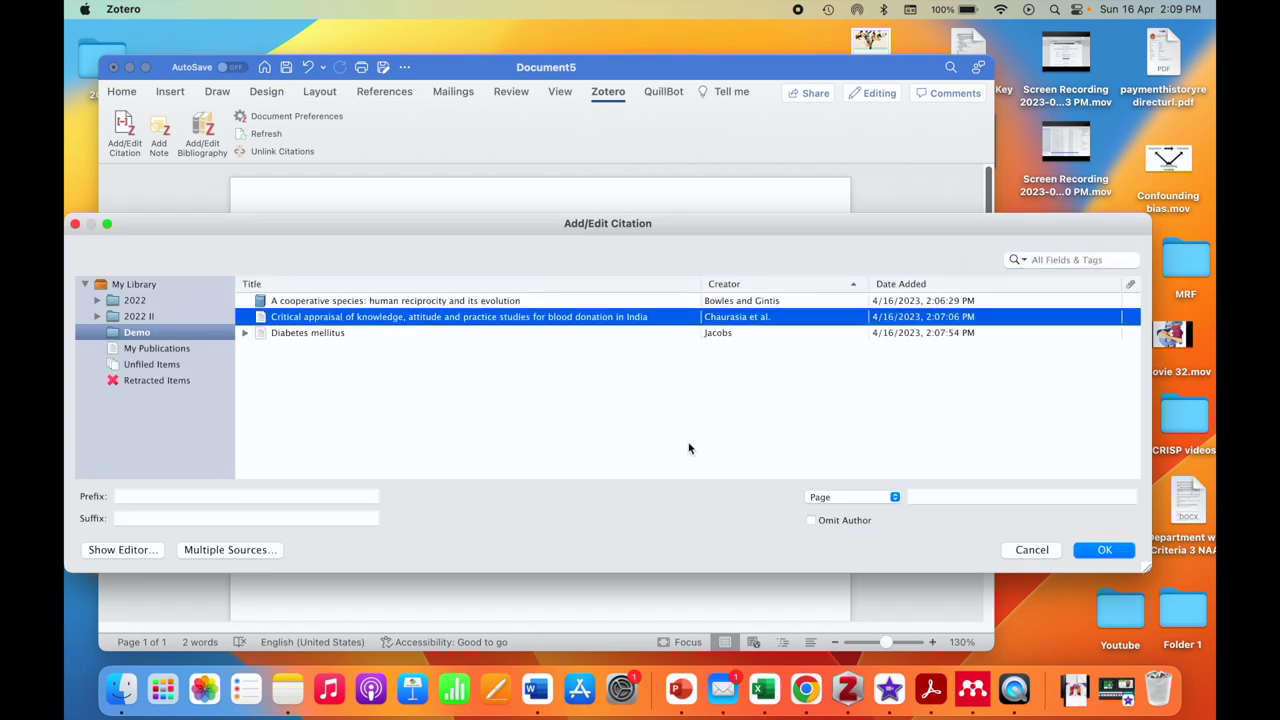
click(1105, 550)
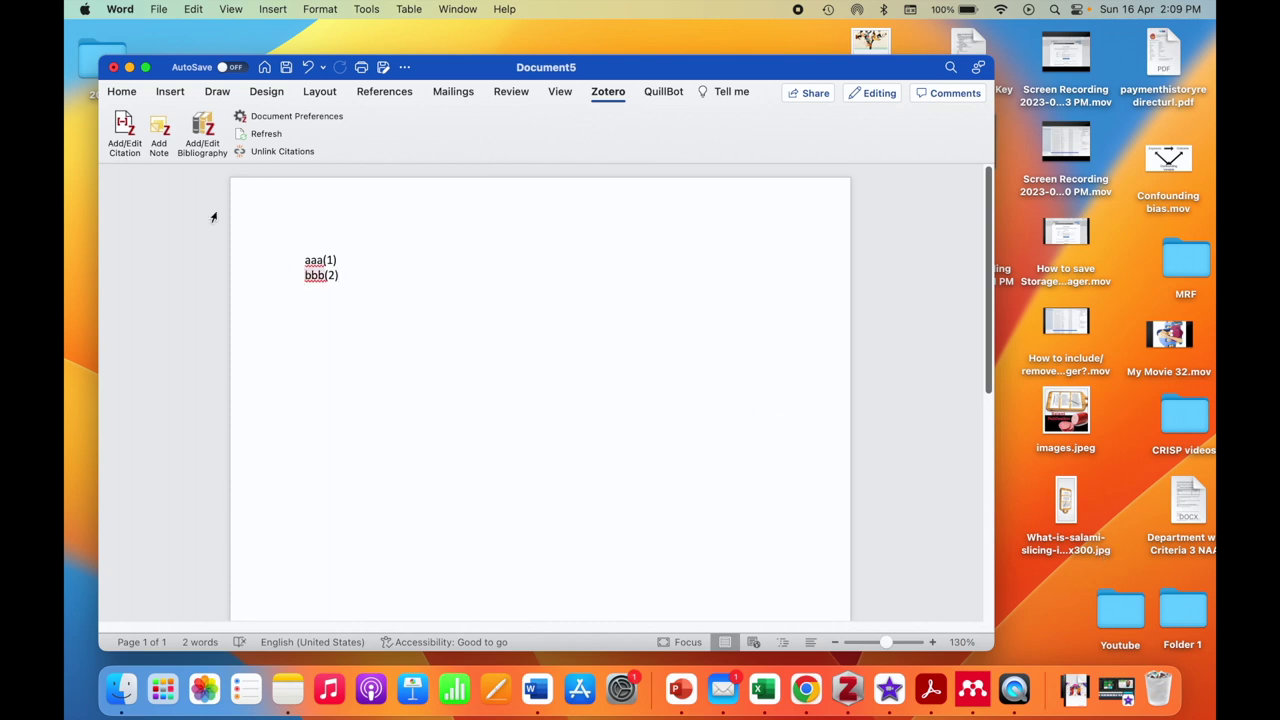
Enter ccc on a new line and cite the article "Diabetes mellitus" after it, choosing it in the classic citation view.
key(Return)
text(ccc)
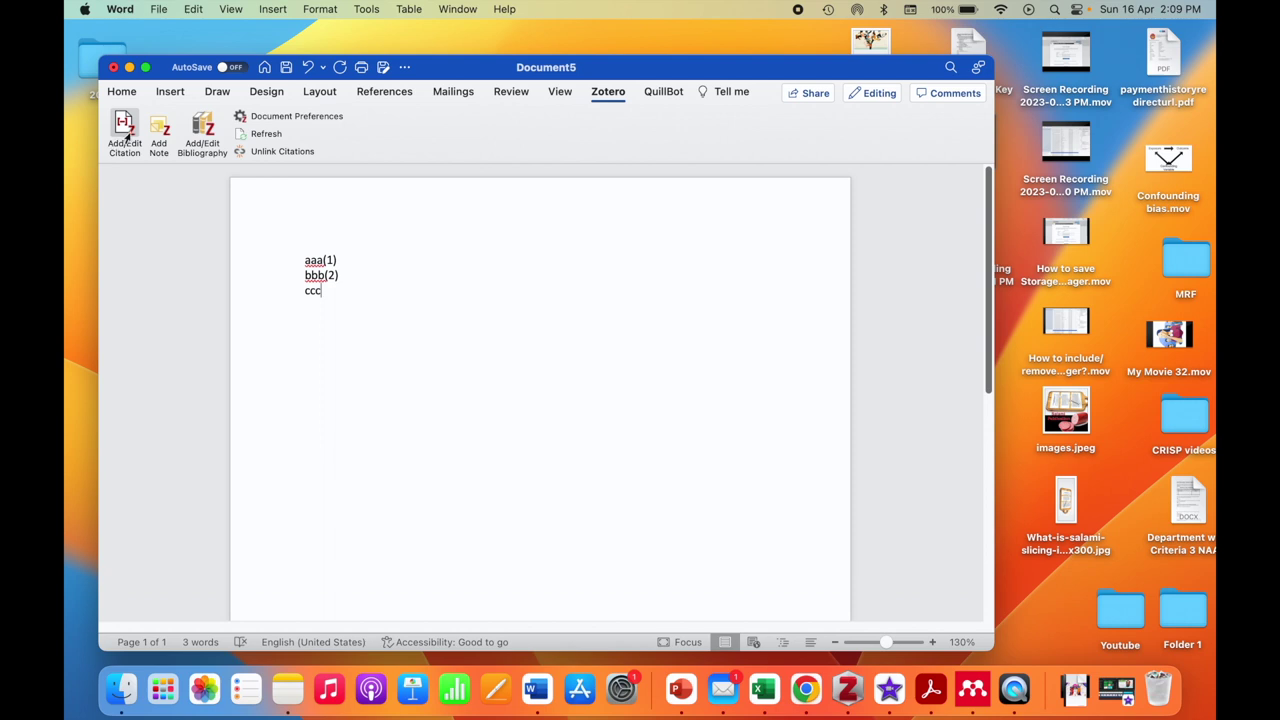
click(126, 138)
click(344, 343)
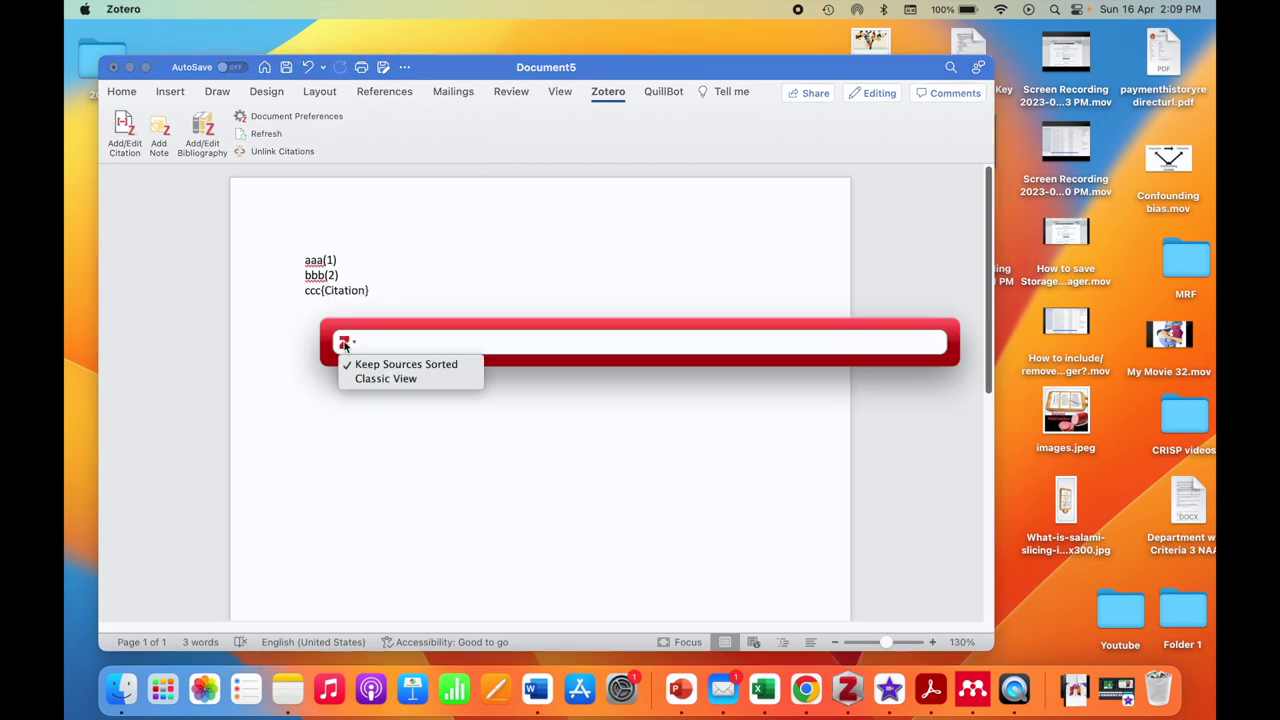
click(380, 379)
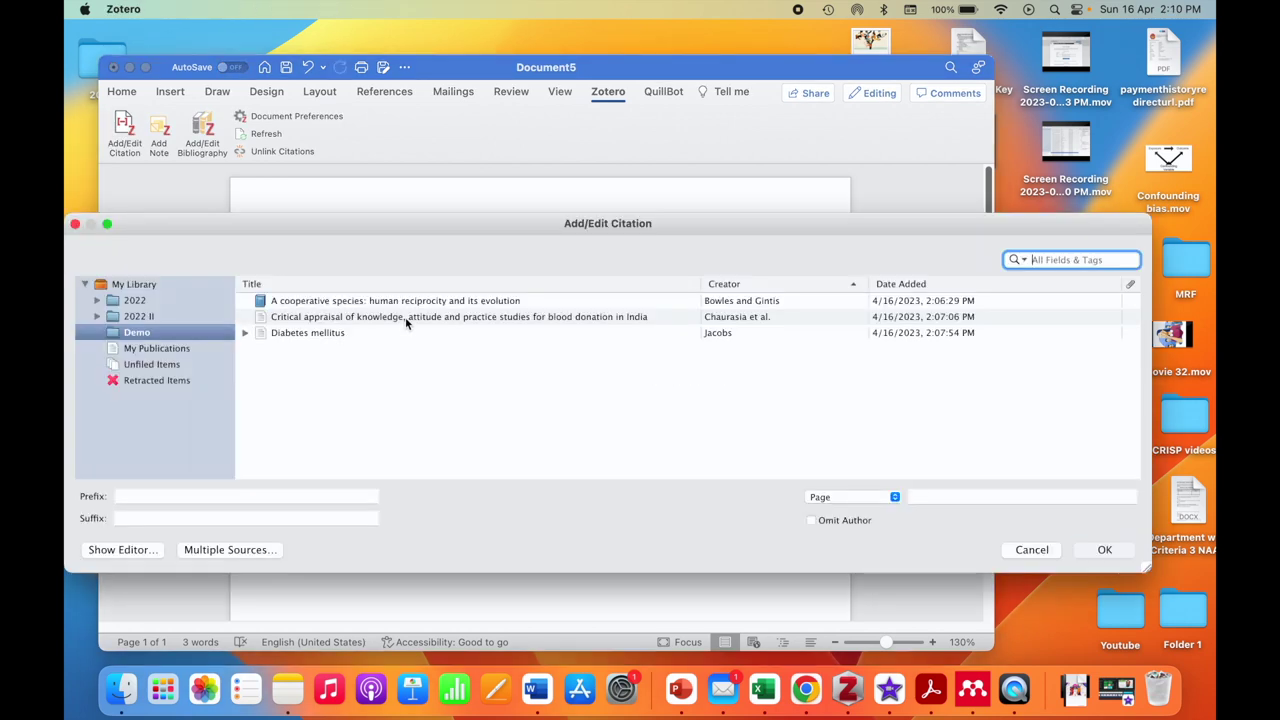
click(383, 334)
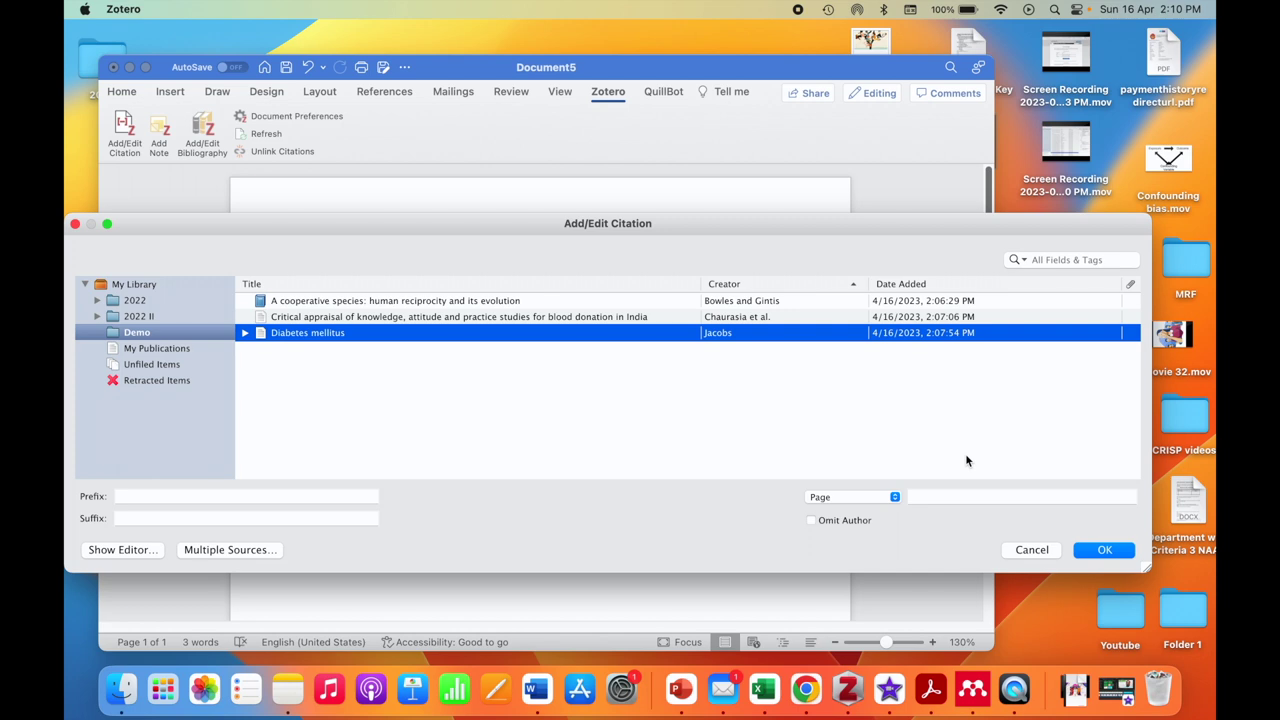
click(1084, 551)
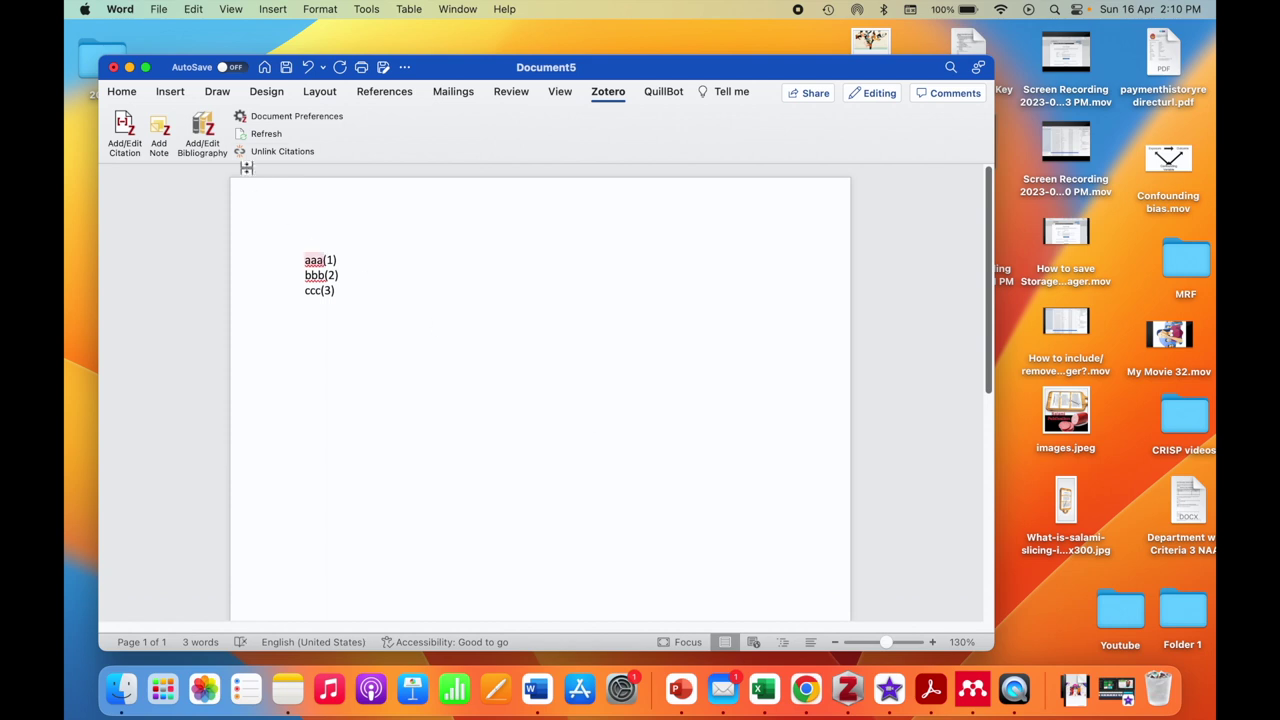
Insert the Zotero bibliography of the cited references below the ccc line.
click(205, 137)
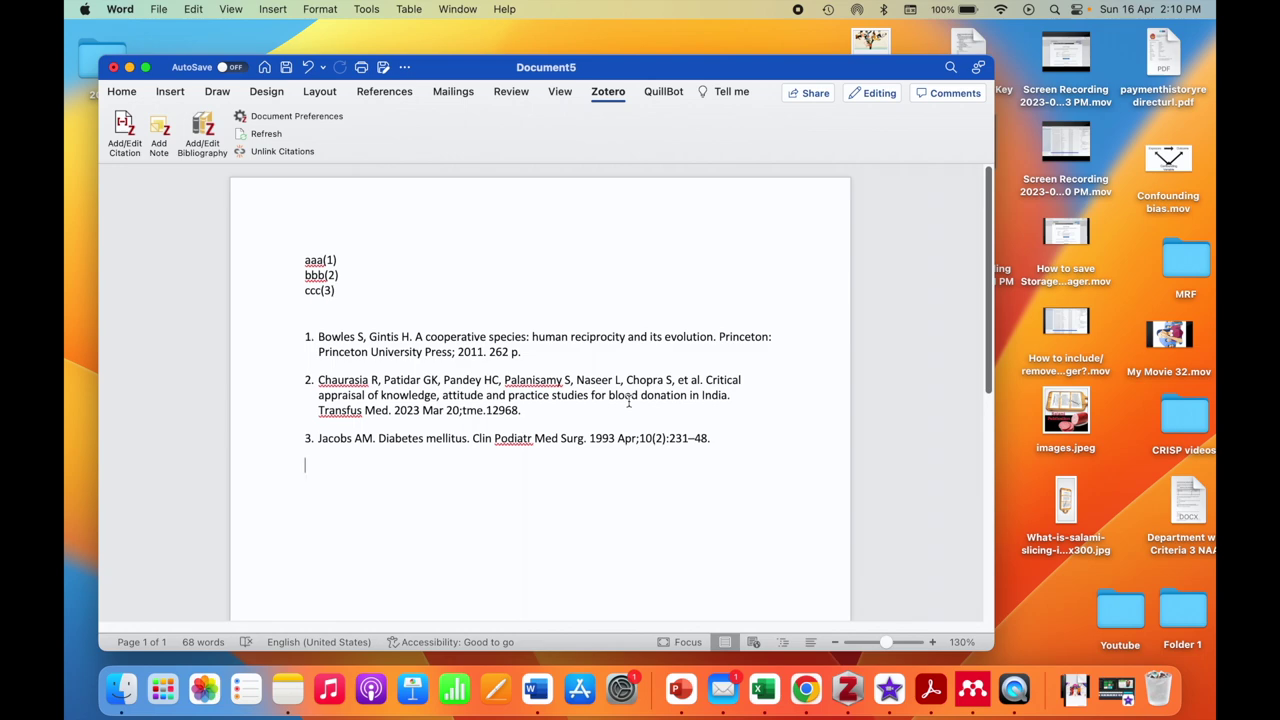
Switch to the Demo collection in Zotero and review which identifier types the add-by-identifier prompt accepts, closing it without adding anything.
key(ctrl+Left)
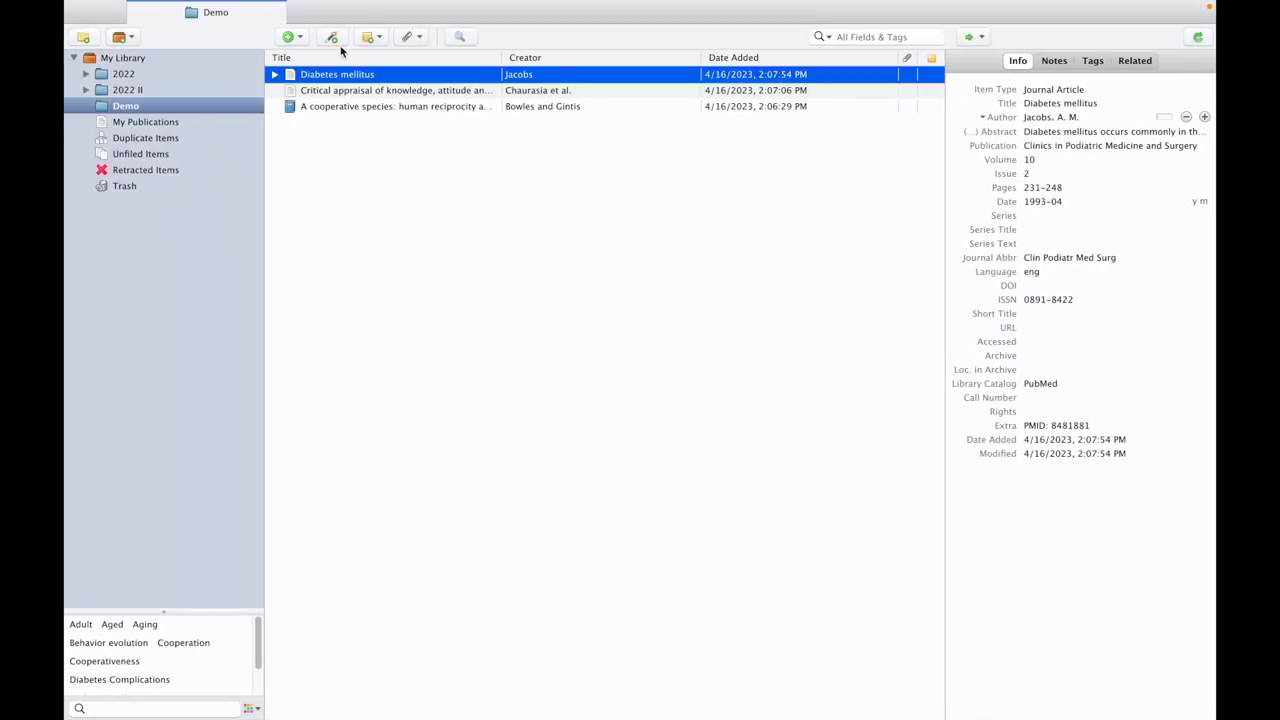
click(333, 38)
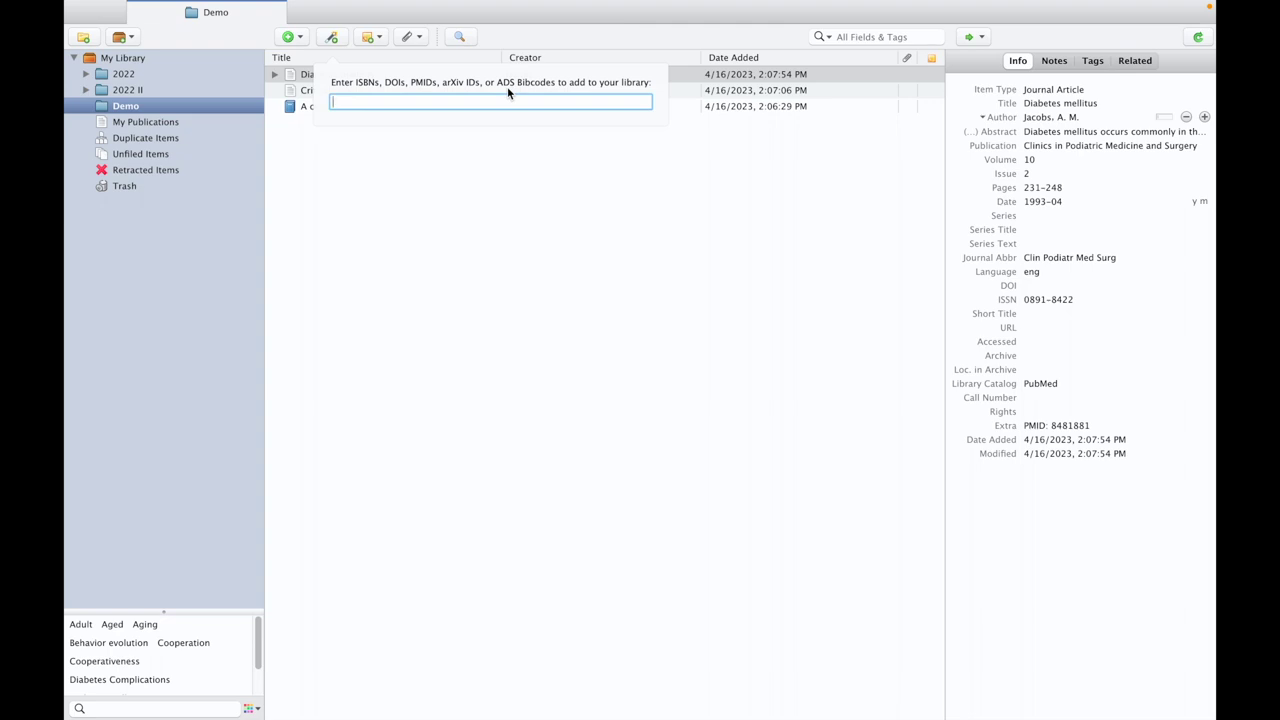
click(533, 39)
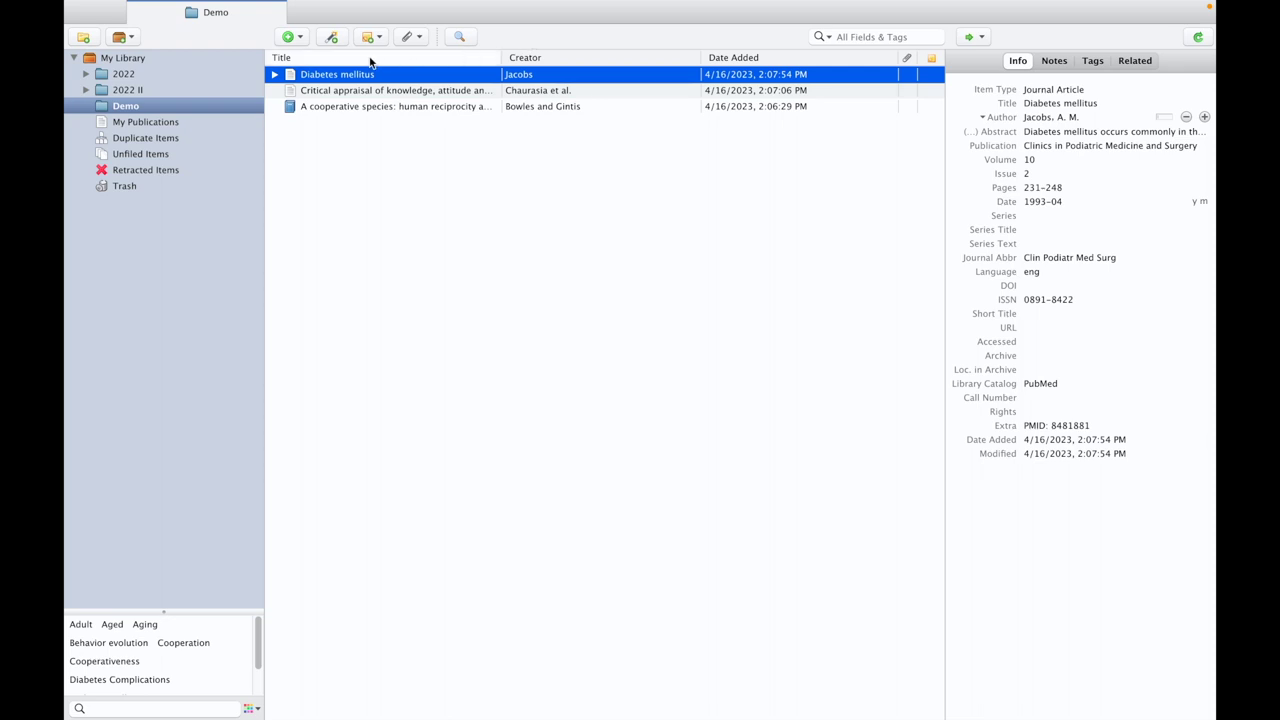
click(333, 37)
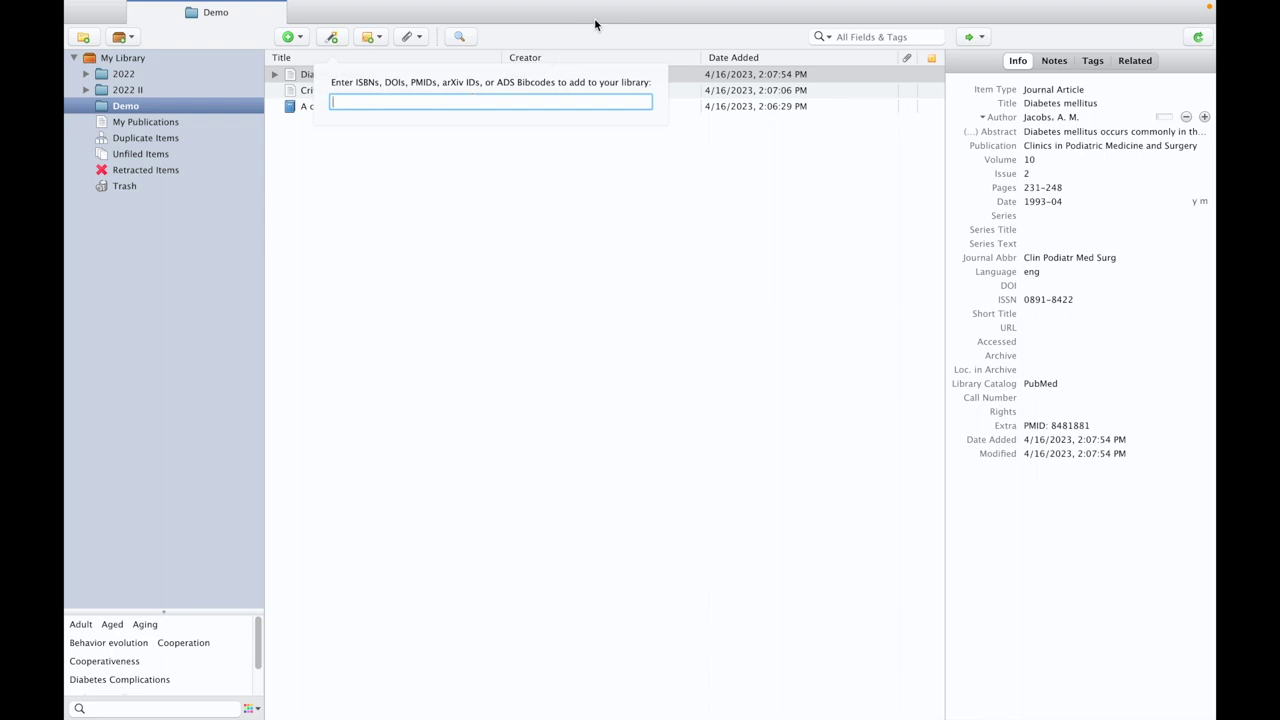
key(Escape)
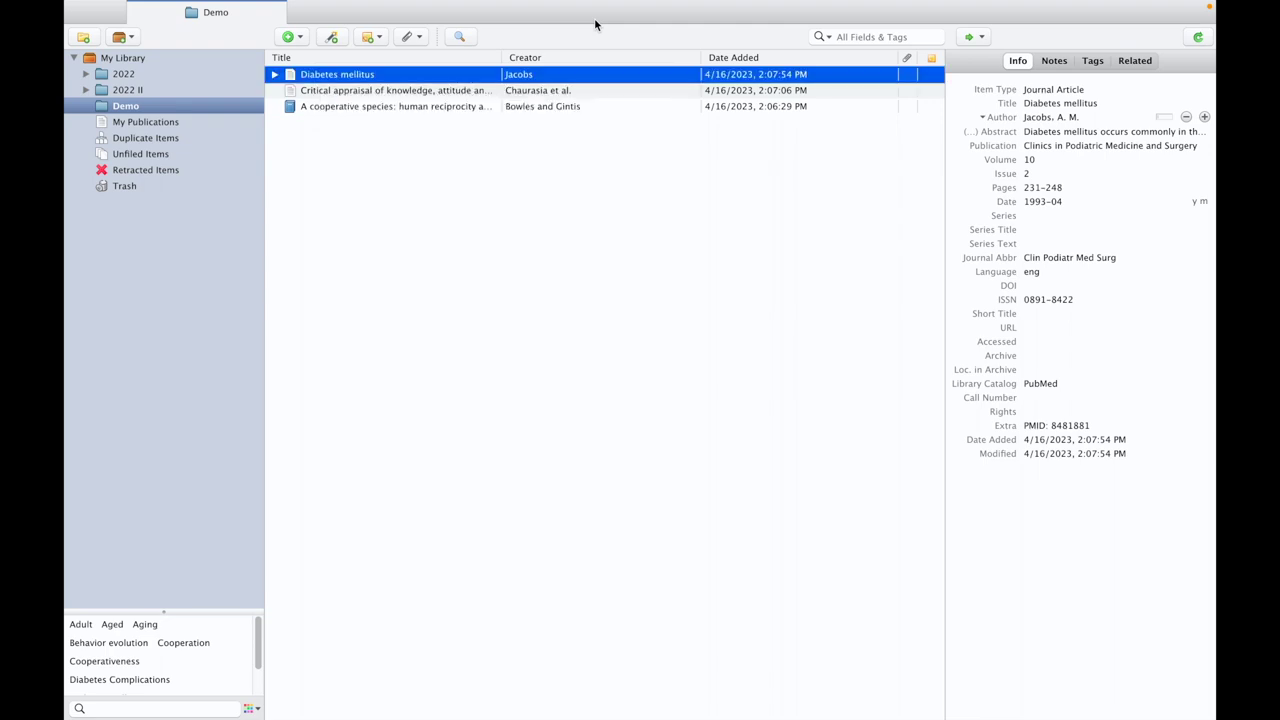